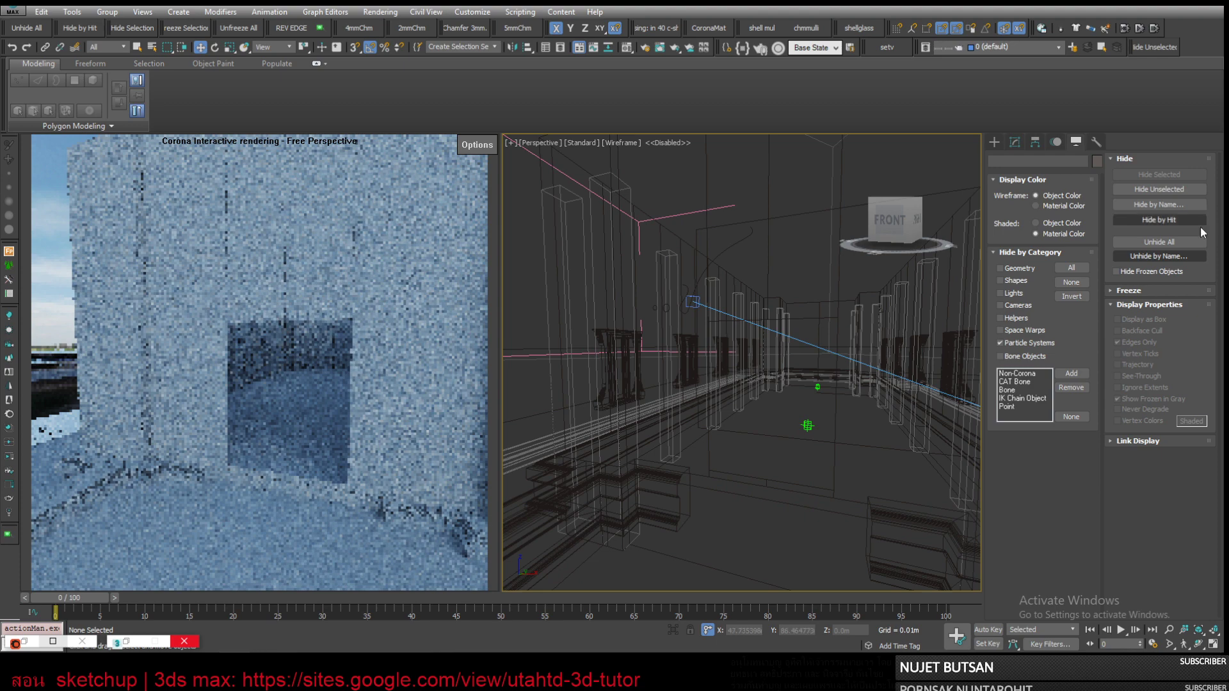
# Step: Unhide the first two hidden objects, including the carved arch and frame, by name
pyautogui.click(1168, 256)
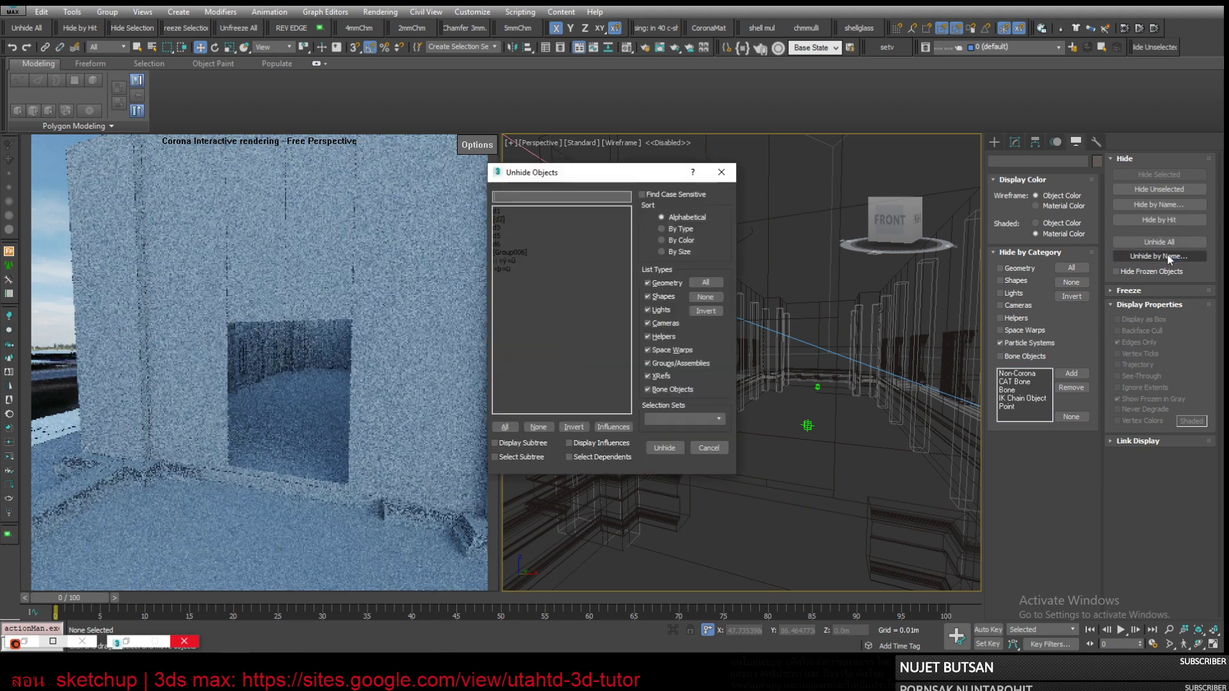
pyautogui.doubleClick(503, 211)
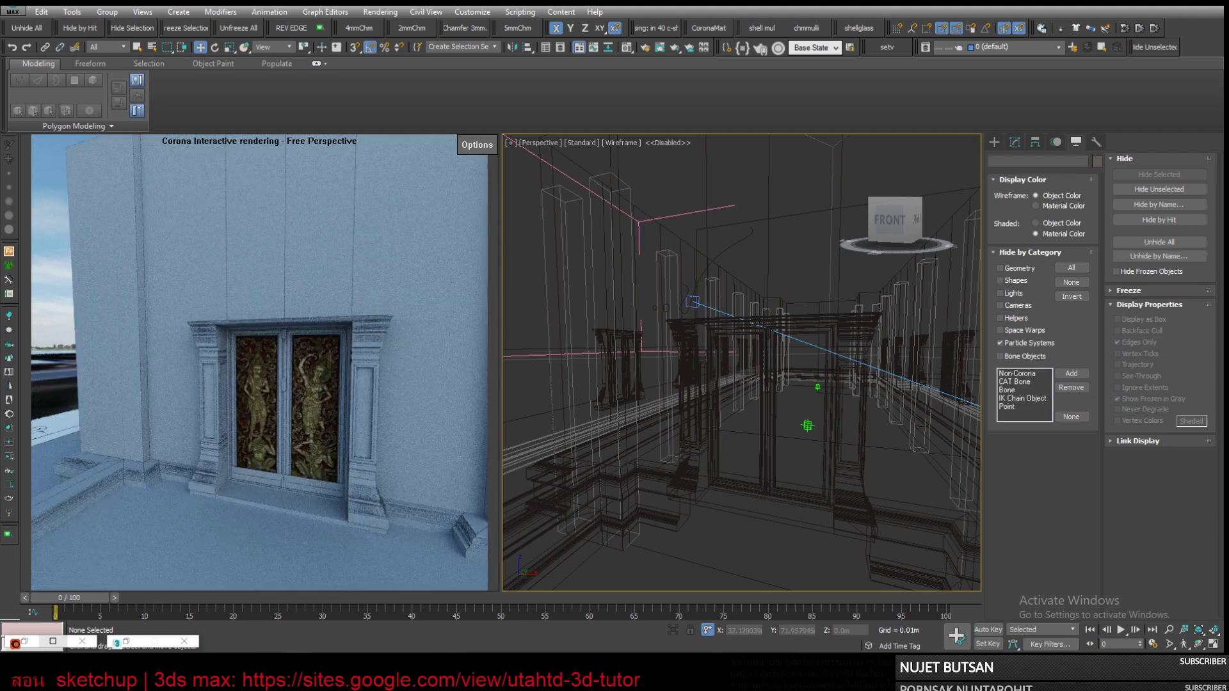
pyautogui.click(1152, 256)
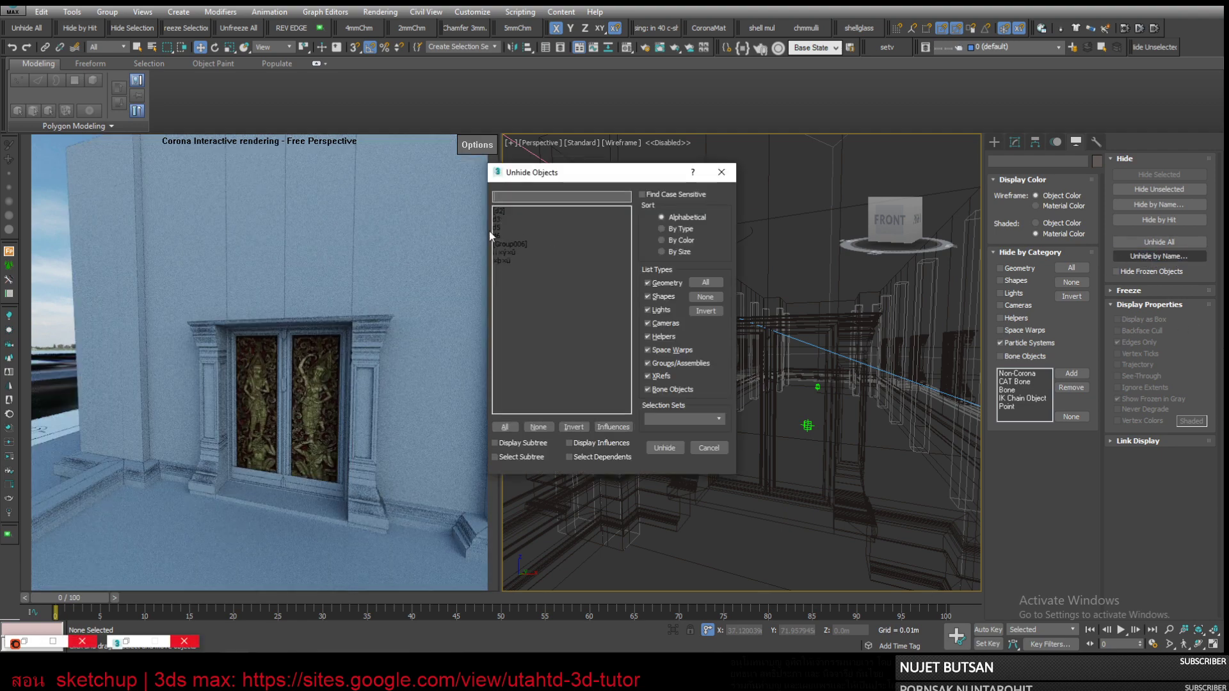
pyautogui.doubleClick(502, 212)
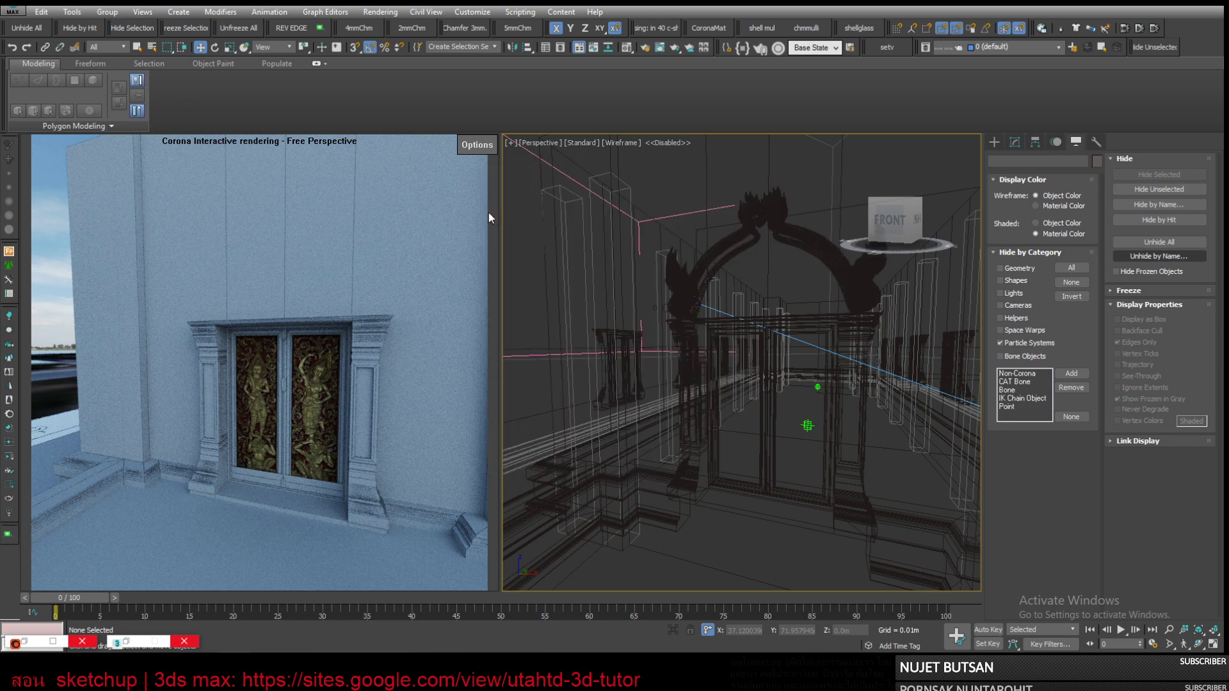
pyautogui.scroll(2, 440, 241)
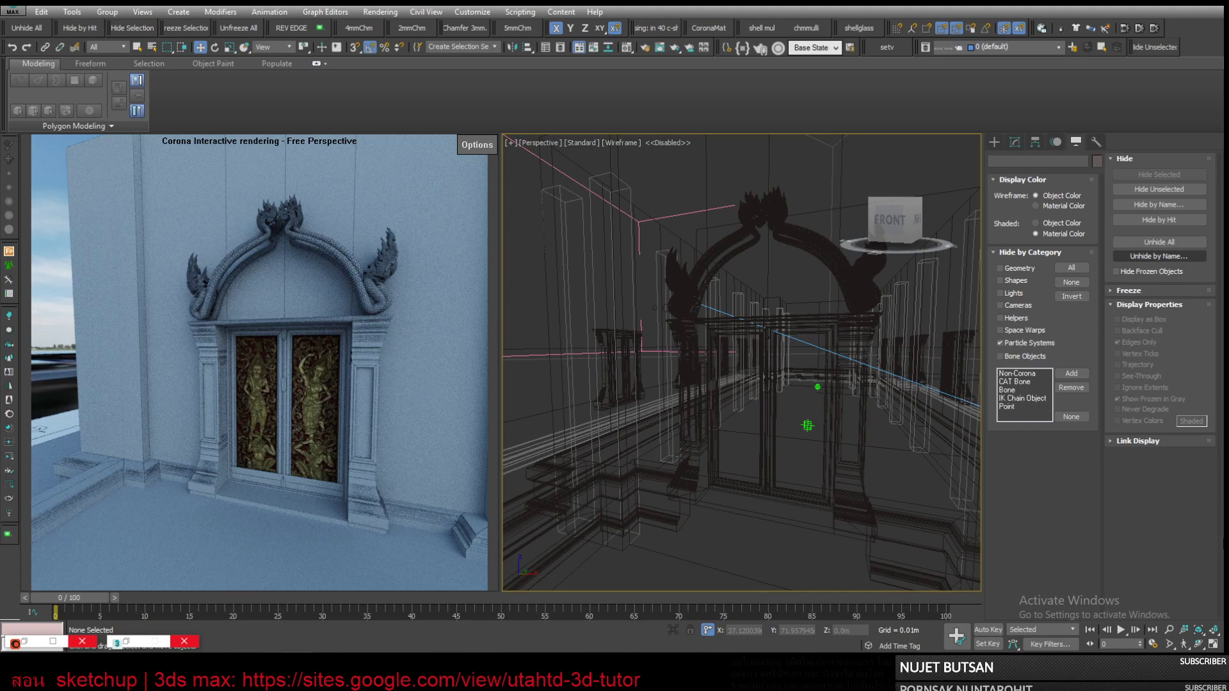
# Step: Unhide d3, then d5, d6 and the Group006 arch panel by name
pyautogui.click(1159, 256)
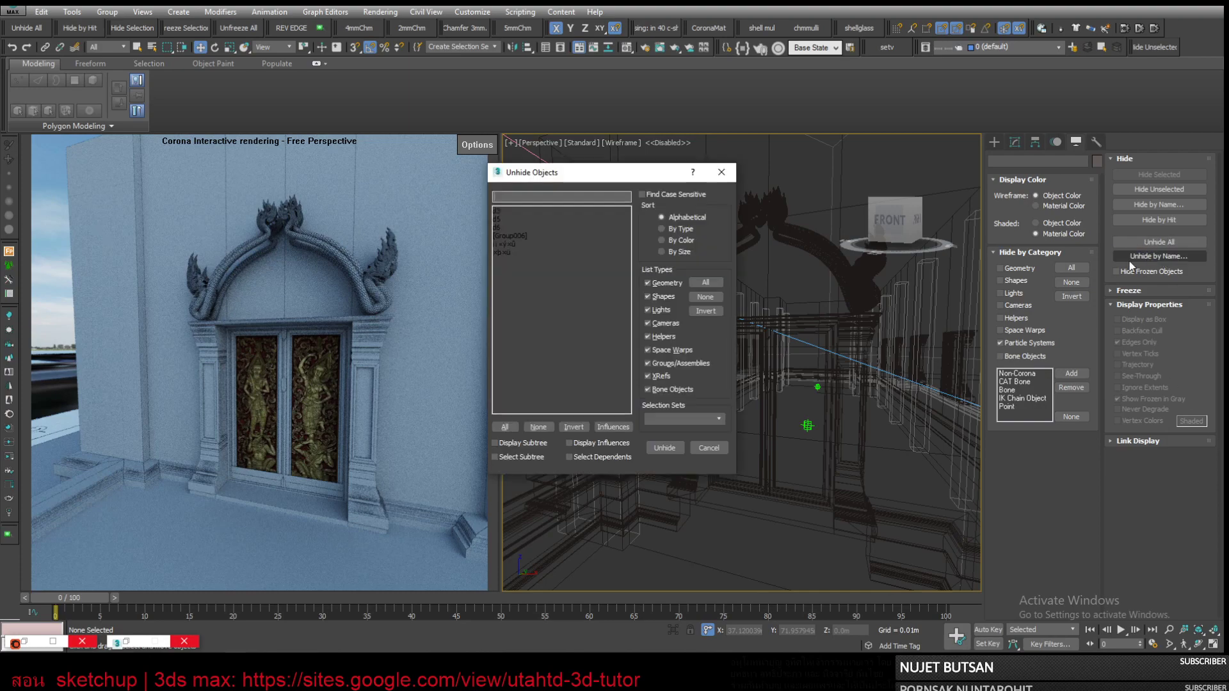
pyautogui.click(498, 211)
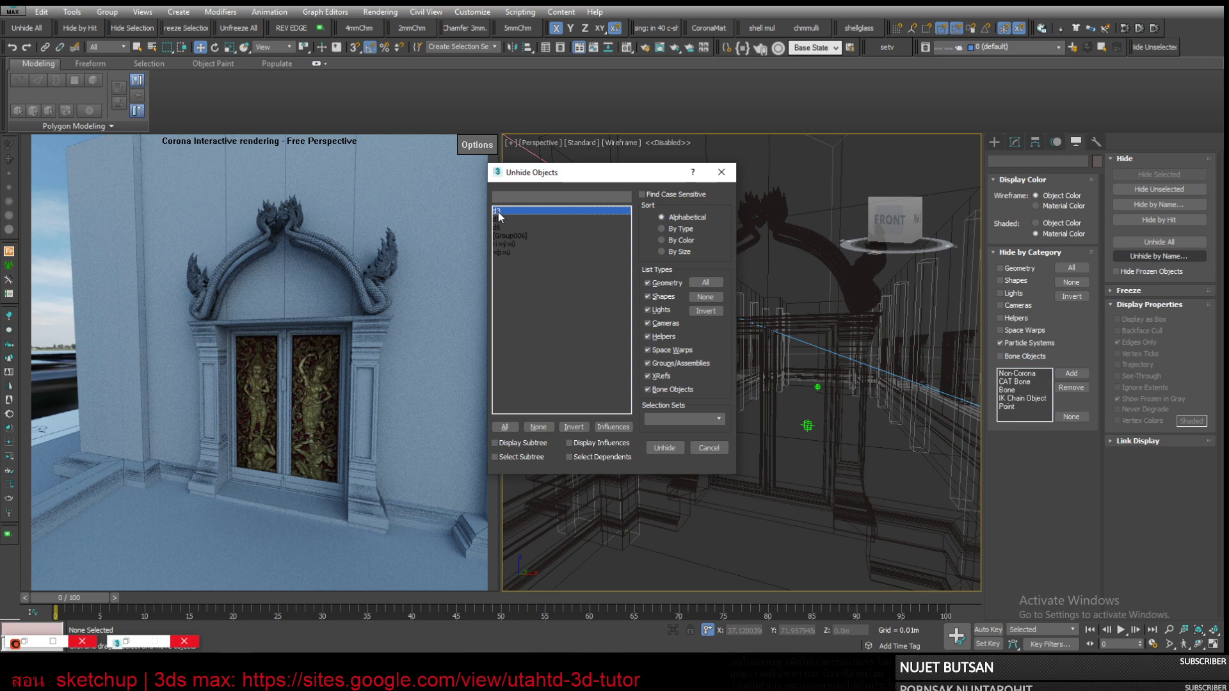
pyautogui.click(658, 448)
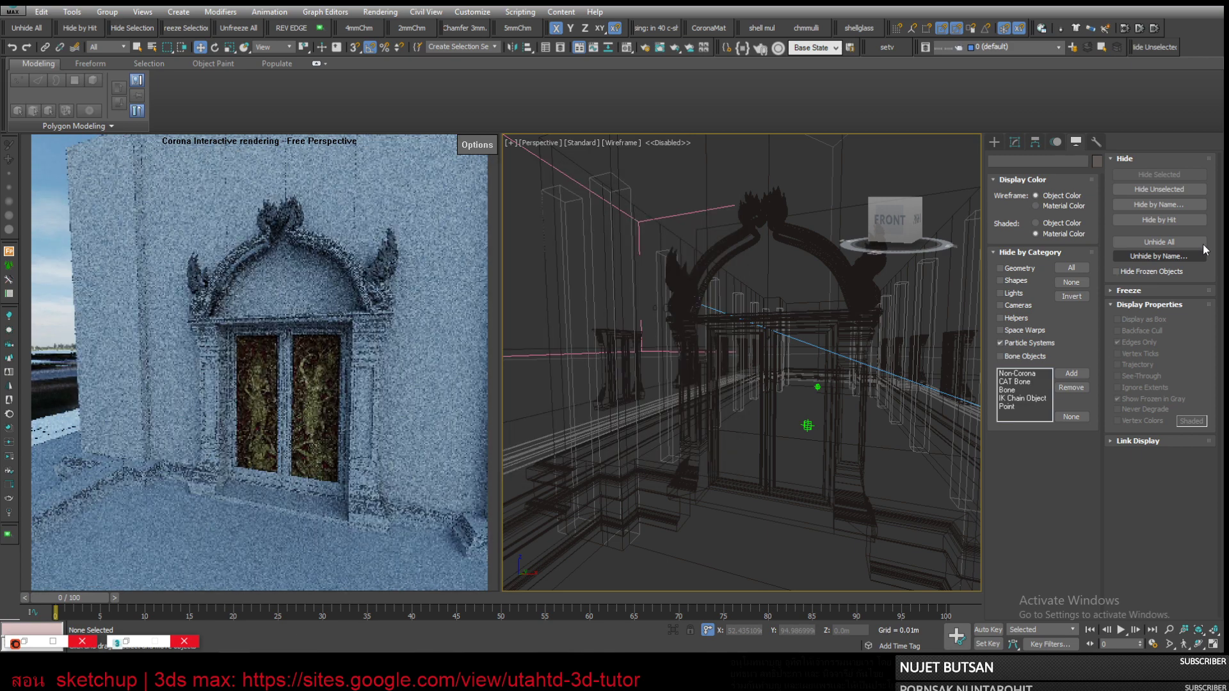
pyautogui.click(1159, 256)
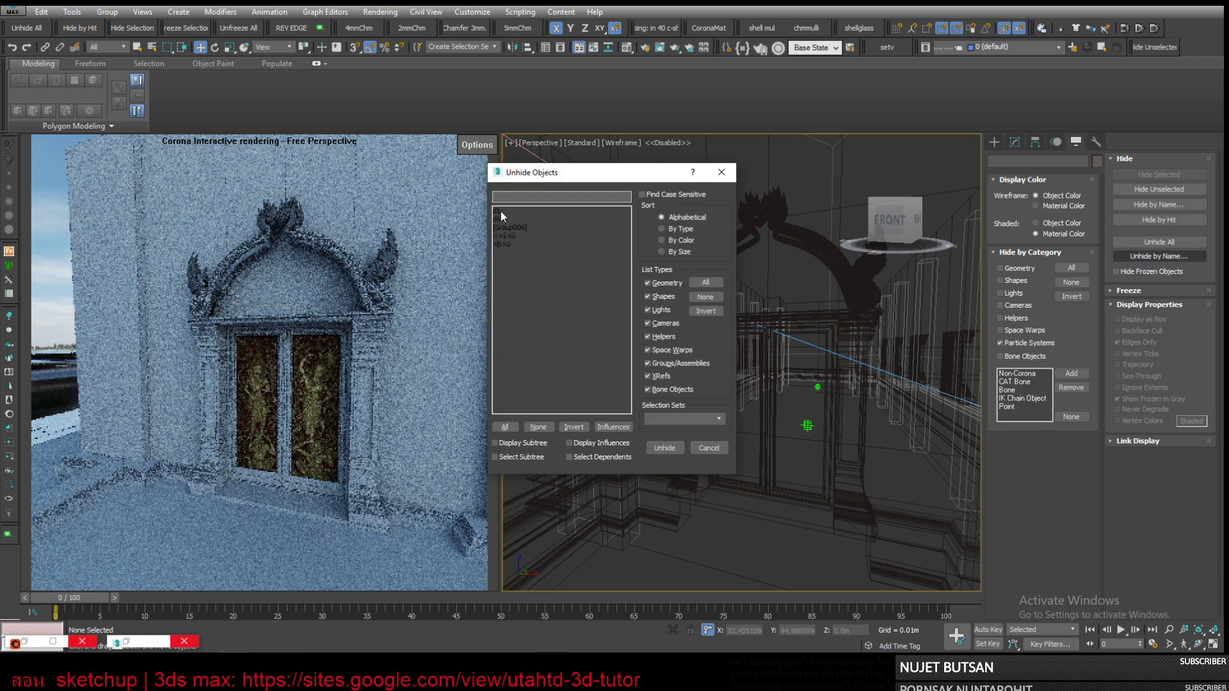
pyautogui.moveTo(500, 212); pyautogui.dragTo(499, 228)
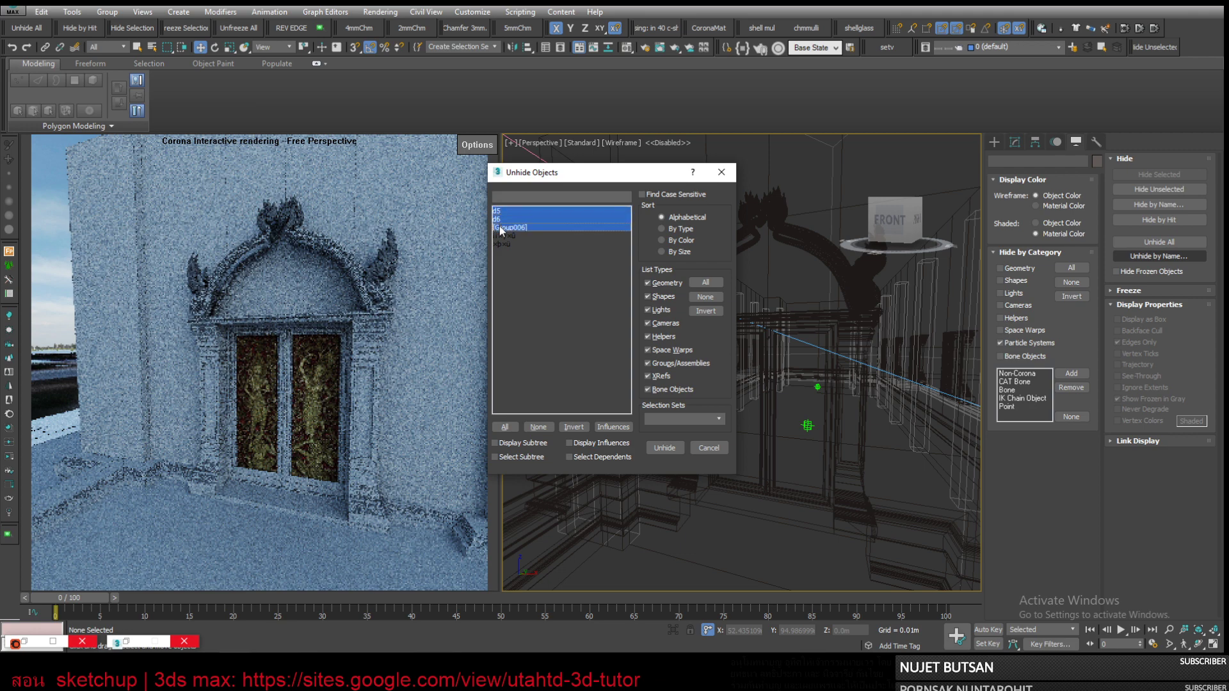
pyautogui.click(665, 448)
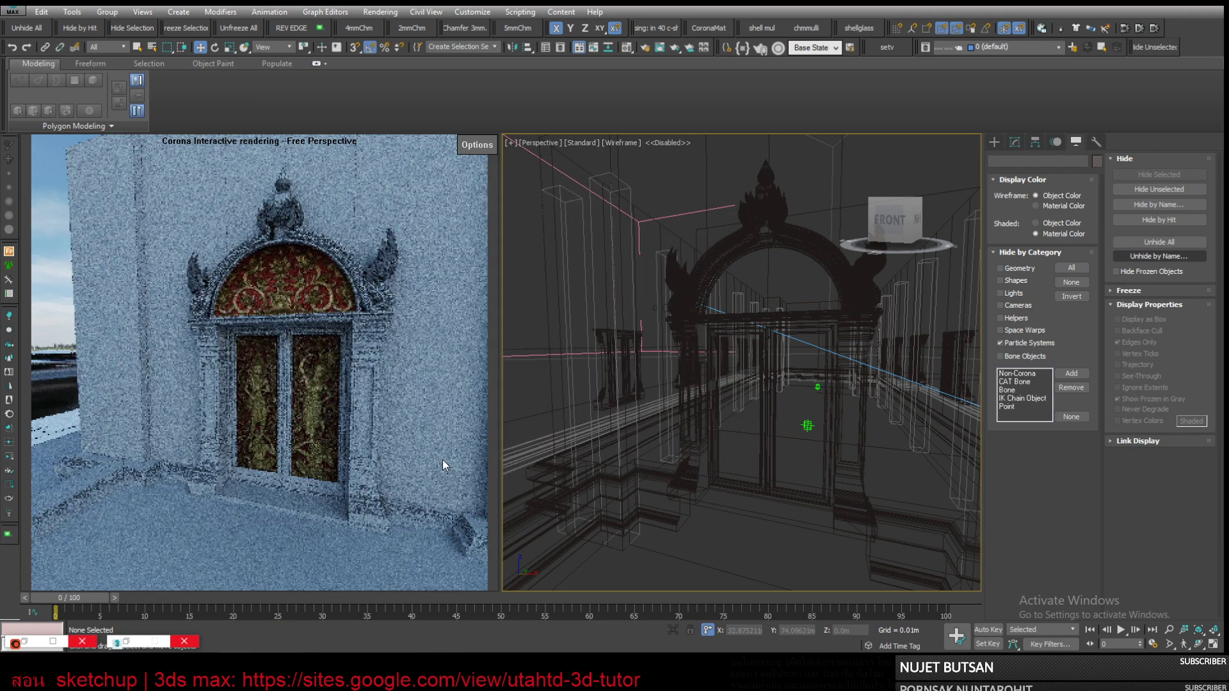
# Step: In Render Setup's Scene settings, load the 07 - Default material into a Material Editor slot as an instance
pyautogui.click(636, 55)
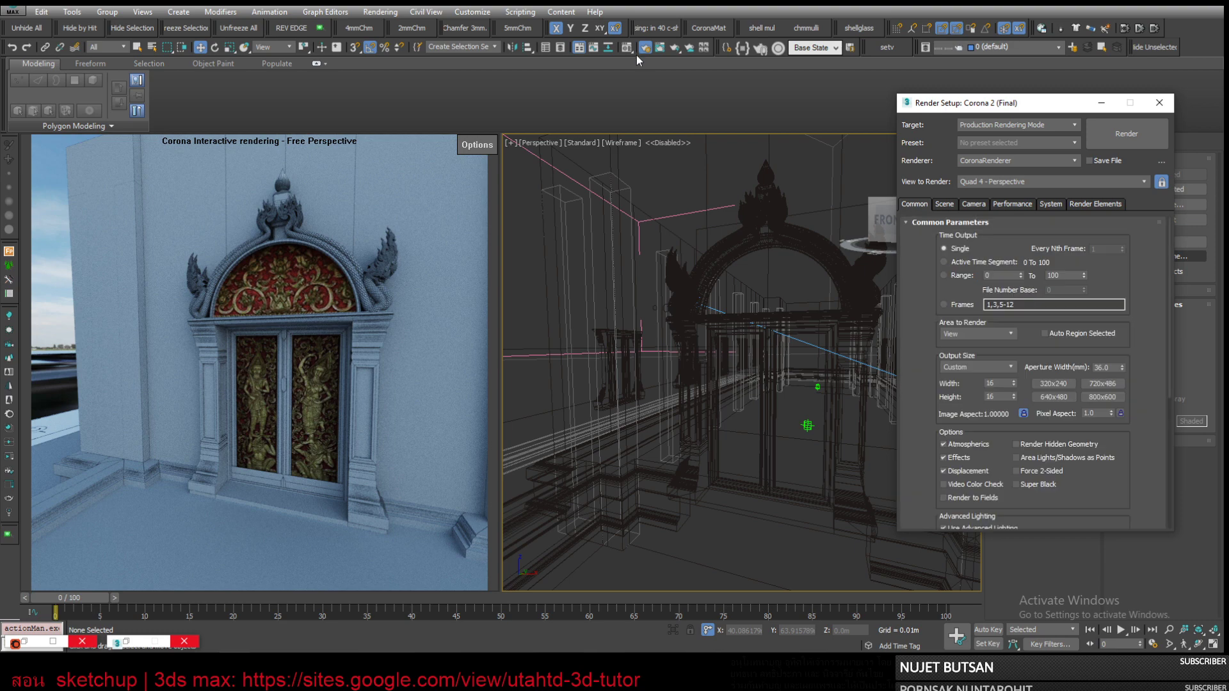
pyautogui.click(943, 204)
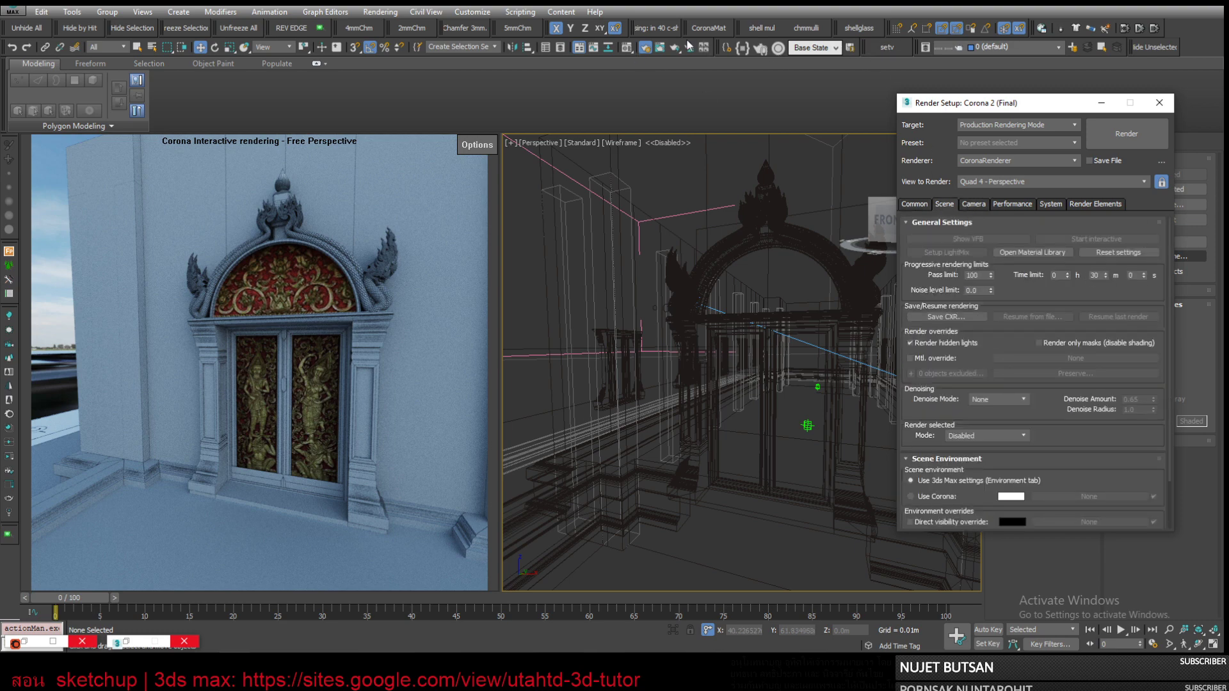
pyautogui.click(627, 47)
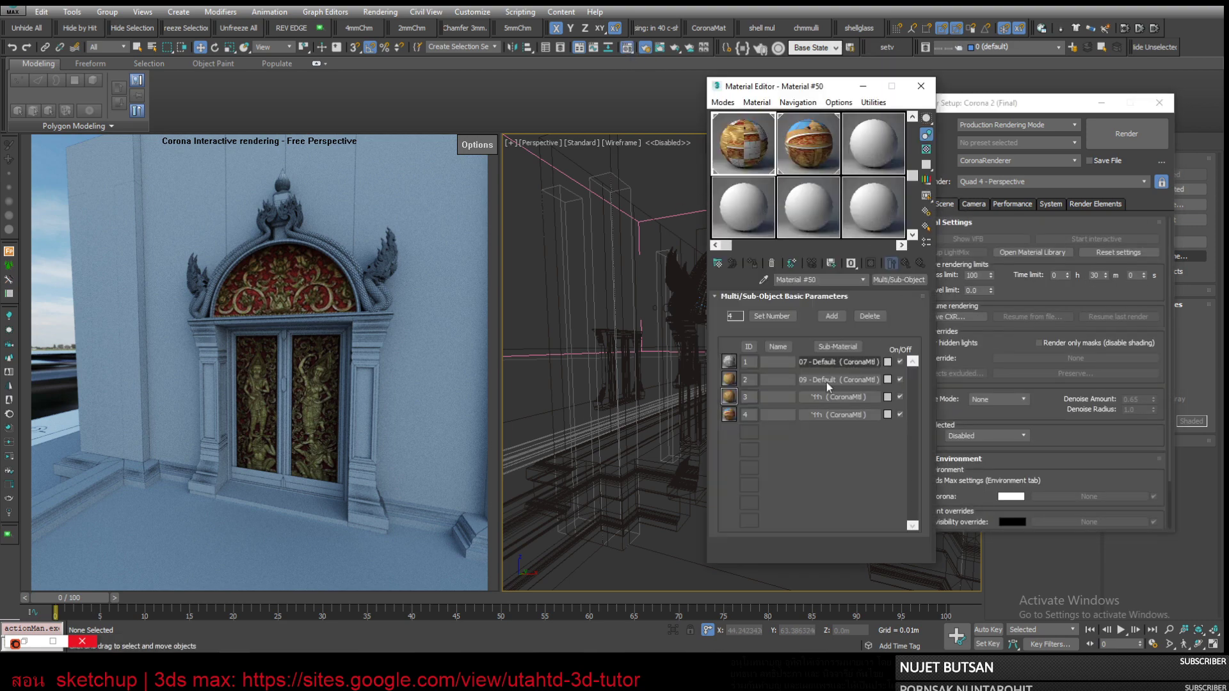
pyautogui.moveTo(875, 361); pyautogui.dragTo(757, 210)
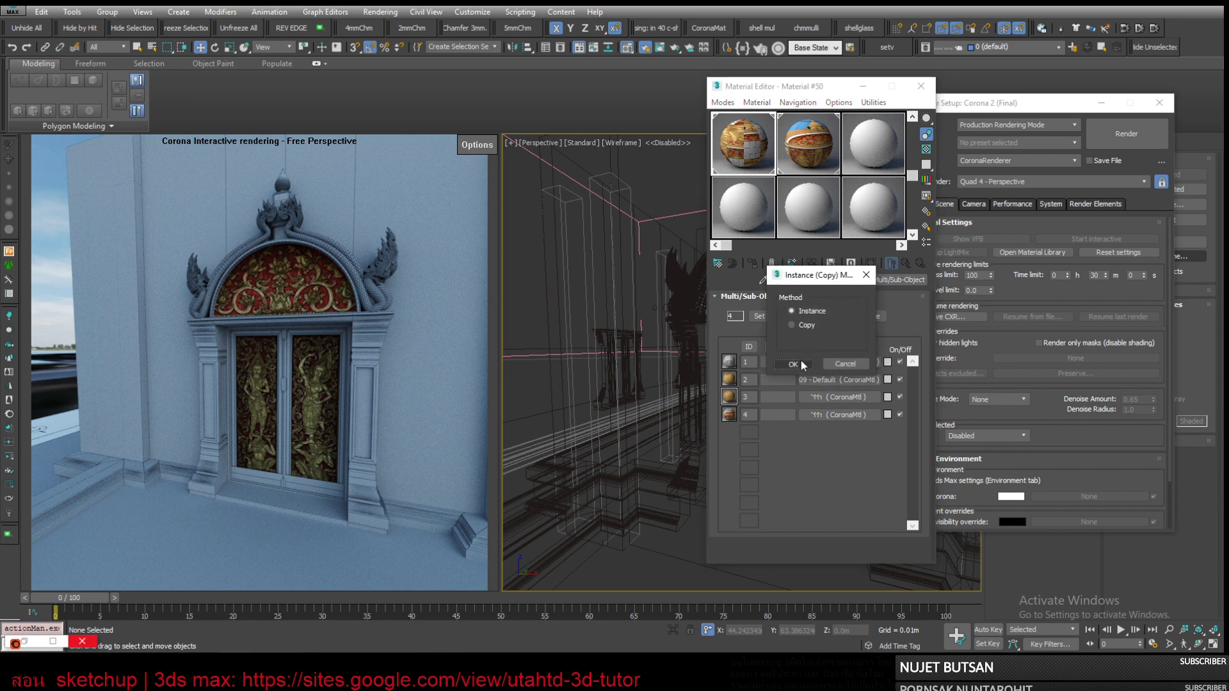
pyautogui.click(793, 364)
pyautogui.click(987, 105)
pyautogui.moveTo(986, 104); pyautogui.dragTo(1034, 101)
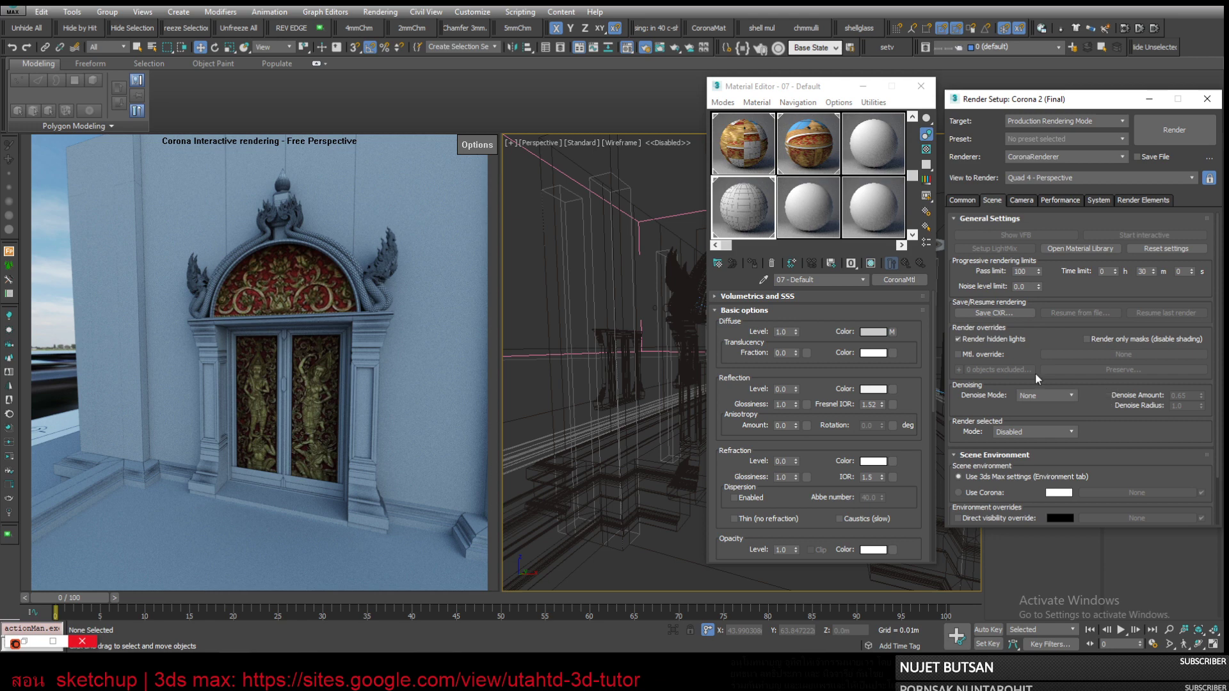
# Step: Enable Mtl. override and assign 07 - Default to it as an instance
pyautogui.click(980, 354)
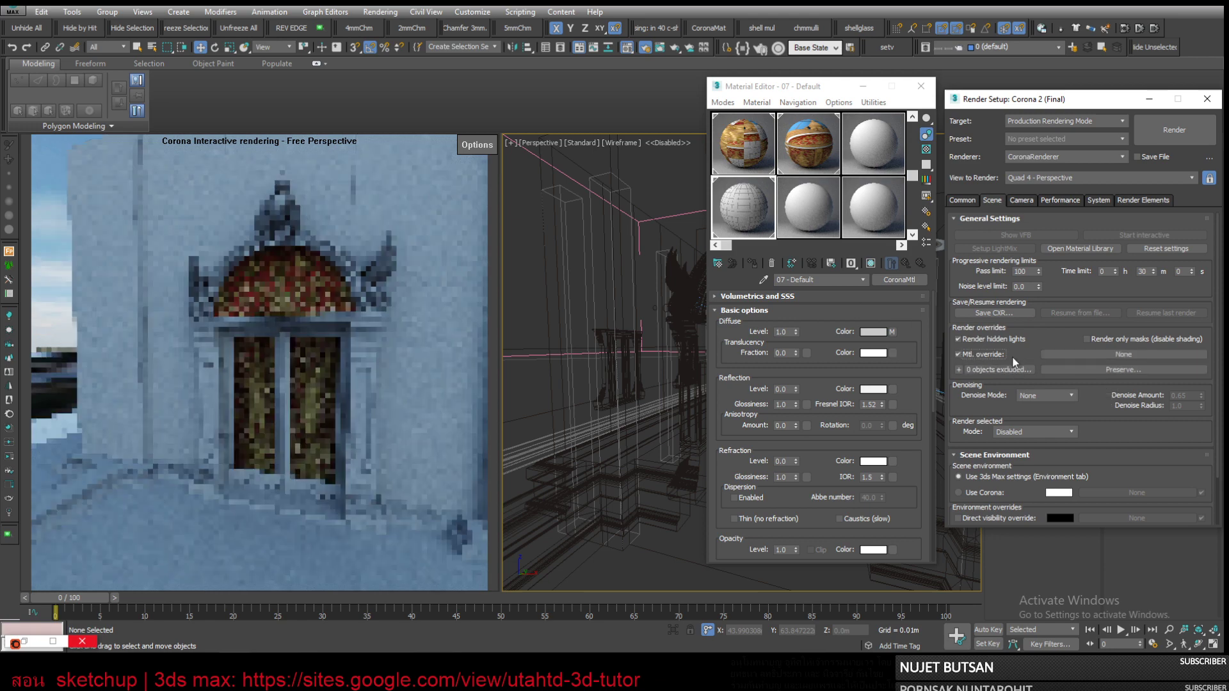
pyautogui.moveTo(745, 211); pyautogui.dragTo(1088, 356)
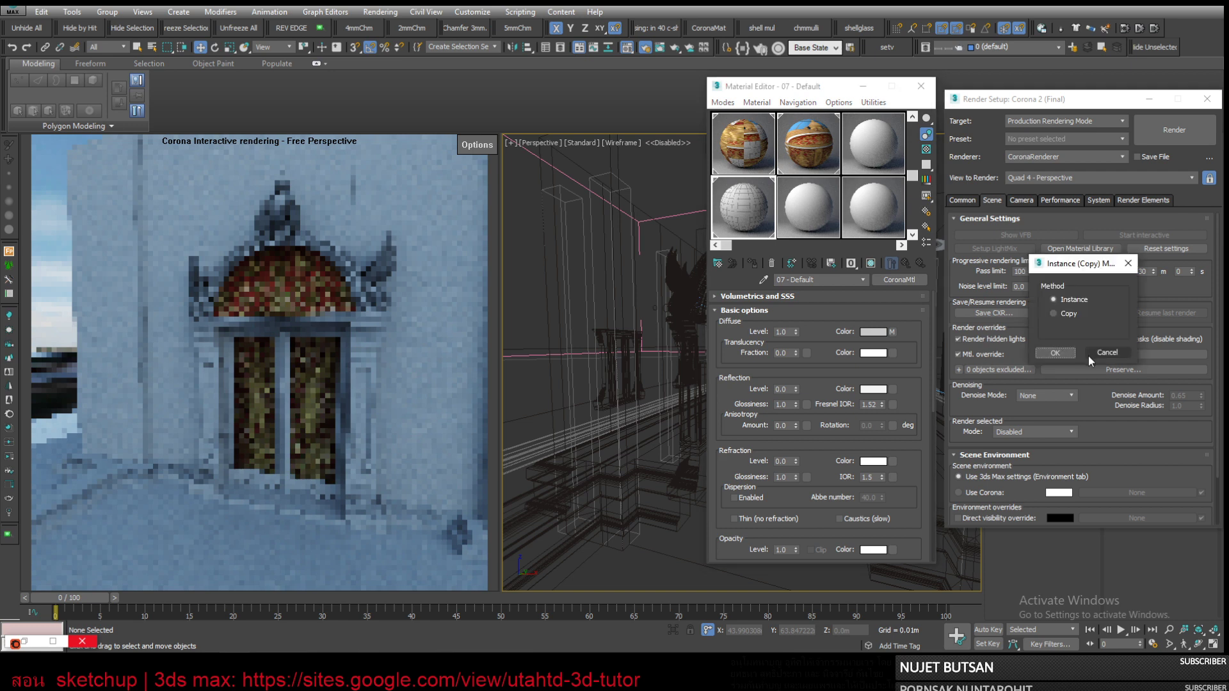
pyautogui.click(1056, 353)
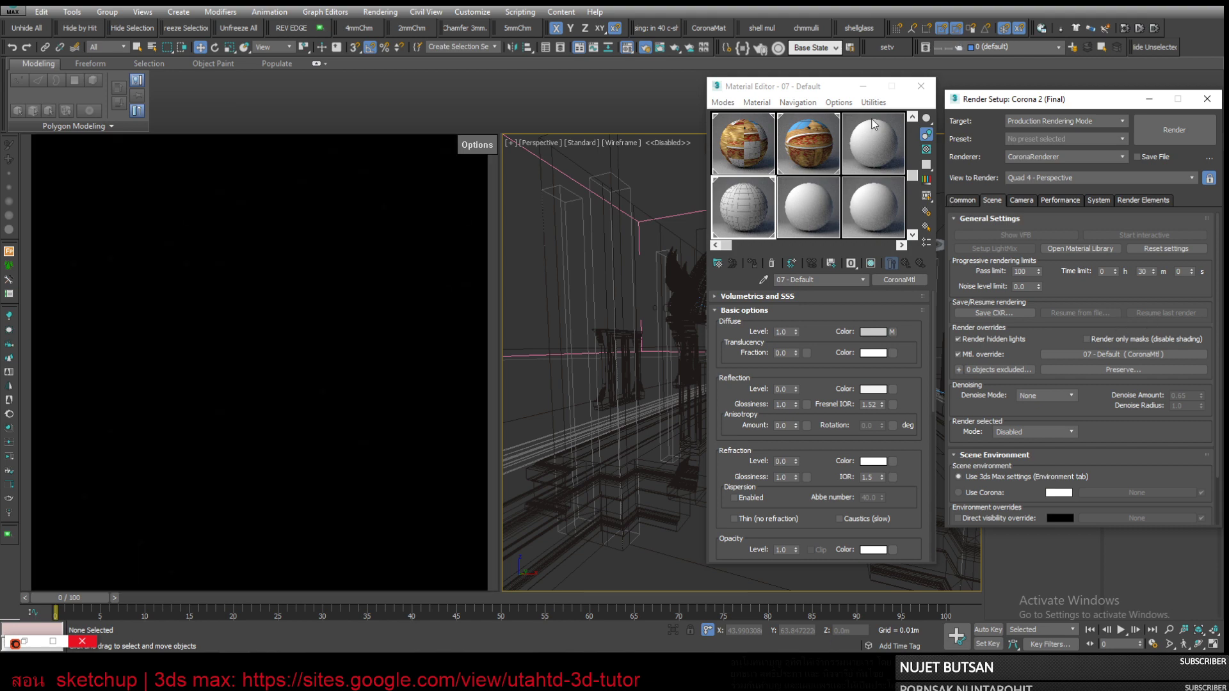
# Step: Pick one scene object for the 07 - Default override exclusion and enable the exclude checkbox
pyautogui.click(861, 89)
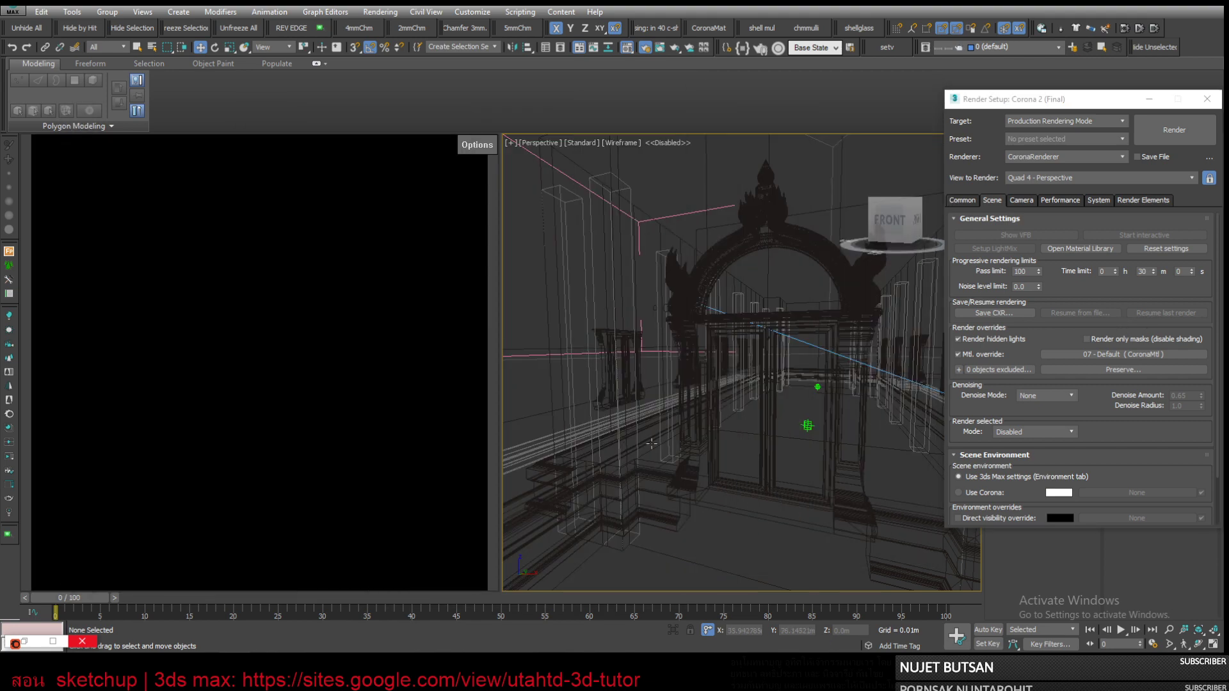
pyautogui.scroll(-10, 768, 392)
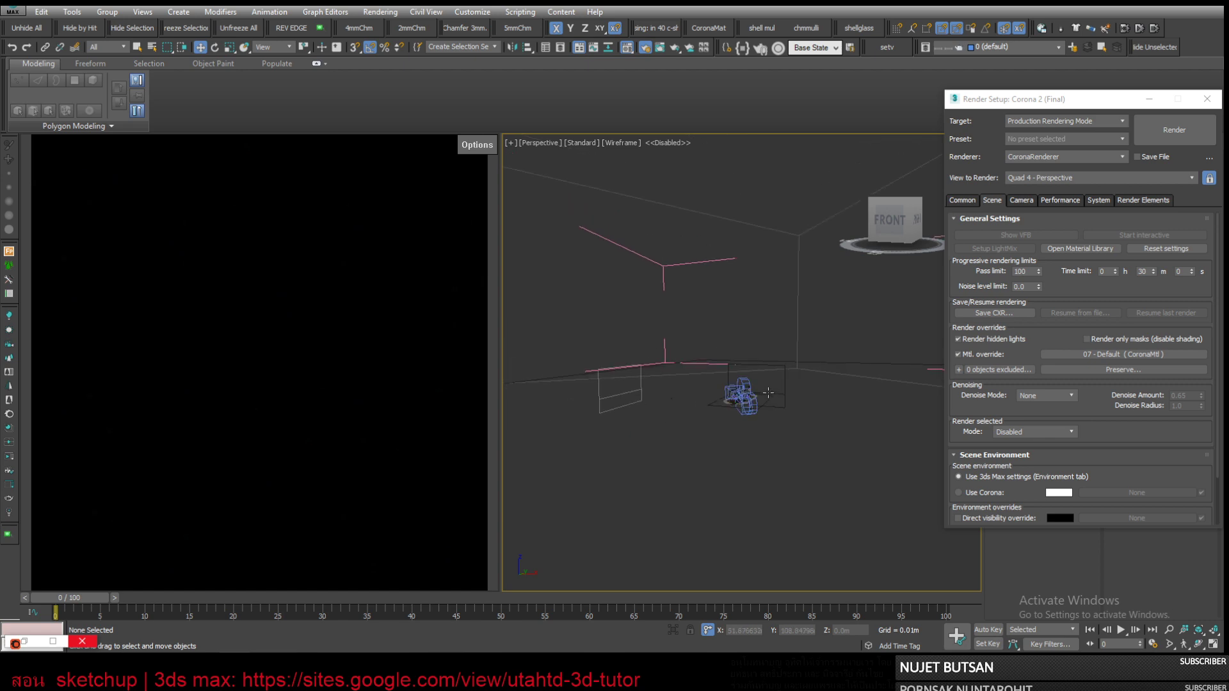
pyautogui.scroll(3, 768, 393)
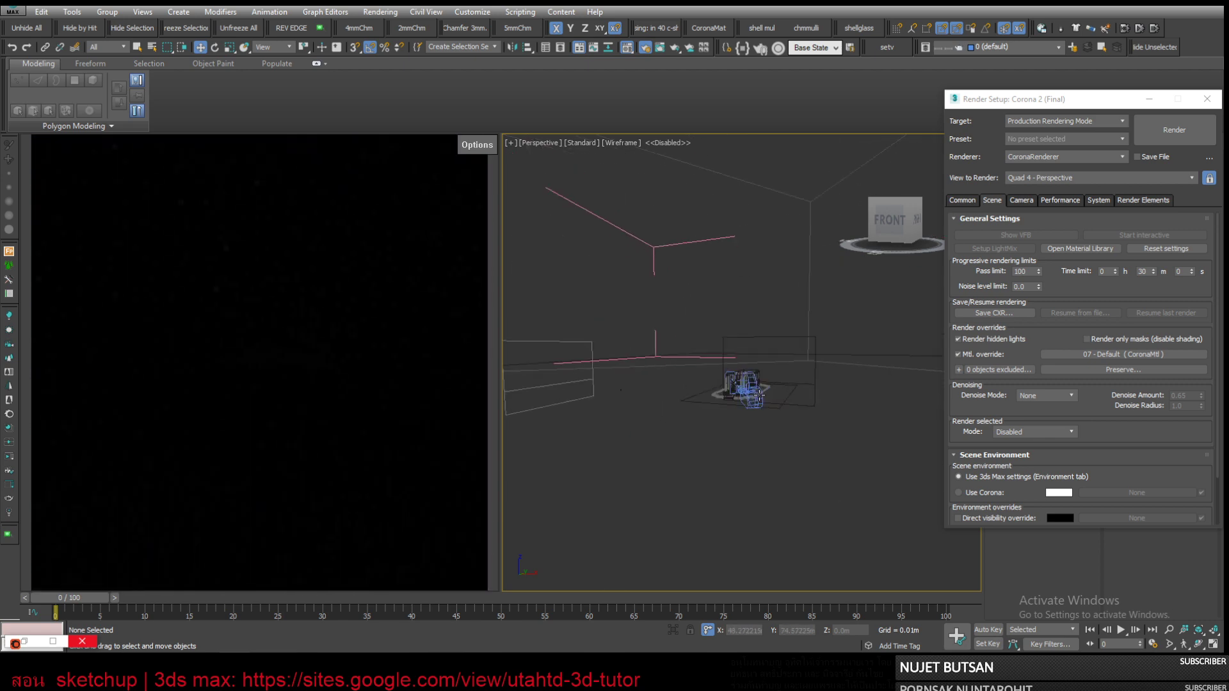
pyautogui.scroll(-2, 760, 391)
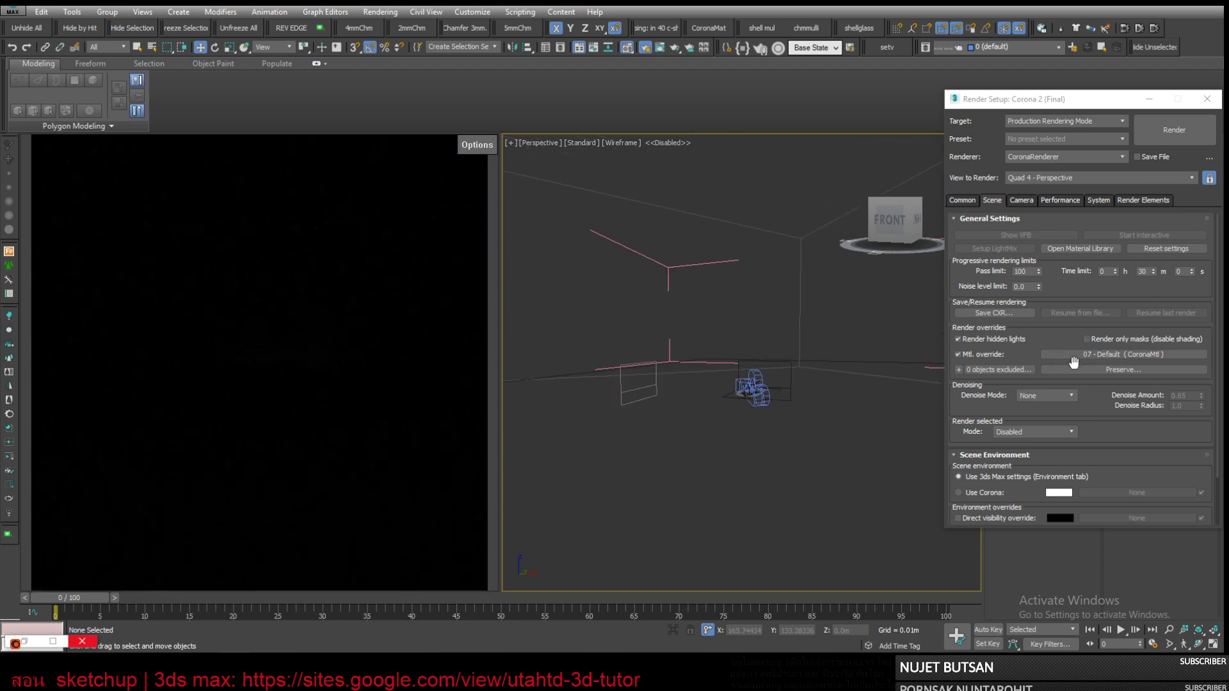
pyautogui.click(1002, 370)
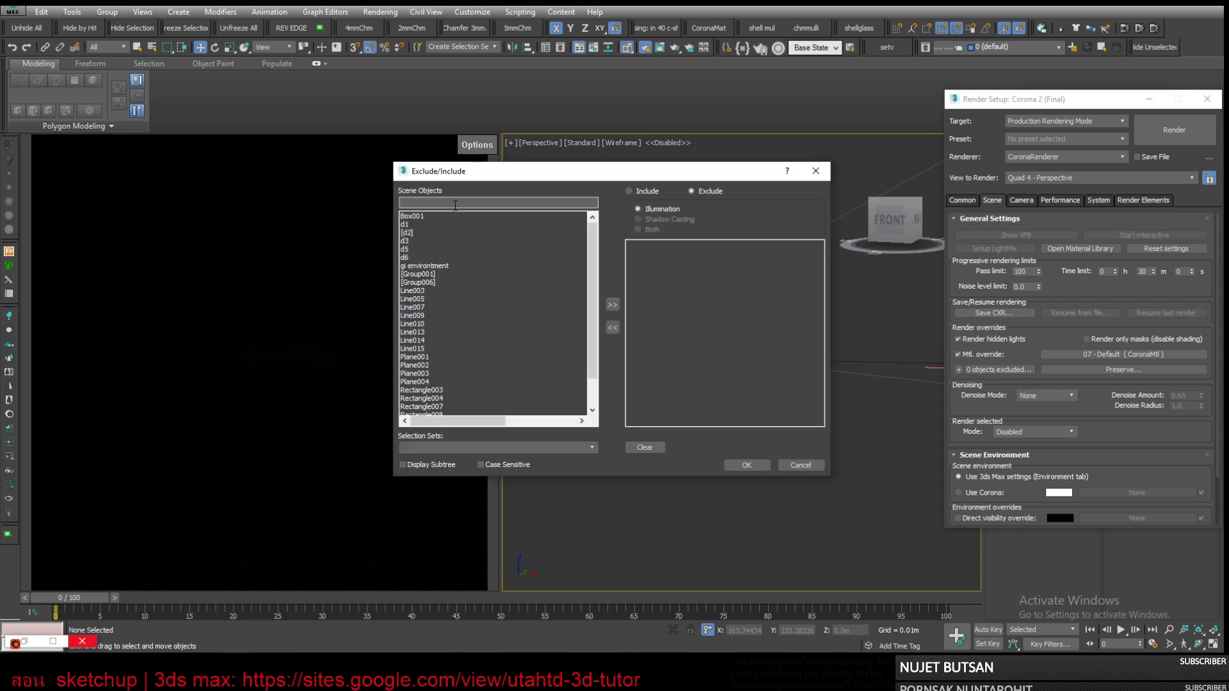
pyautogui.click(812, 466)
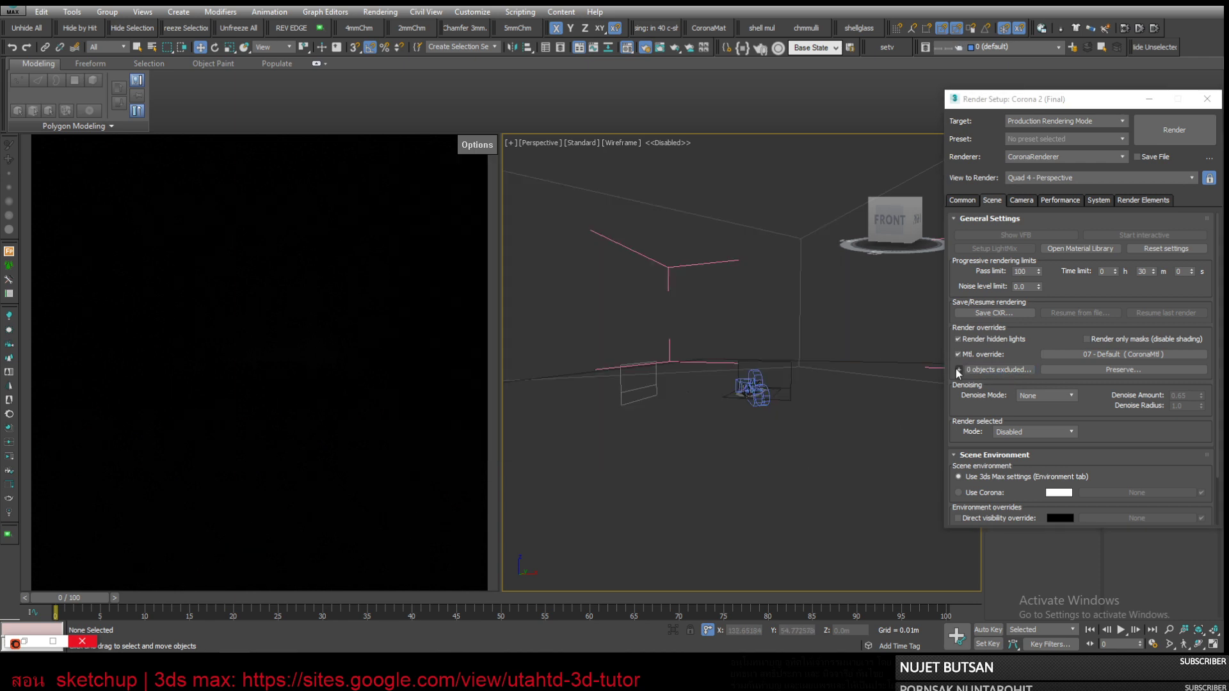
pyautogui.click(802, 241)
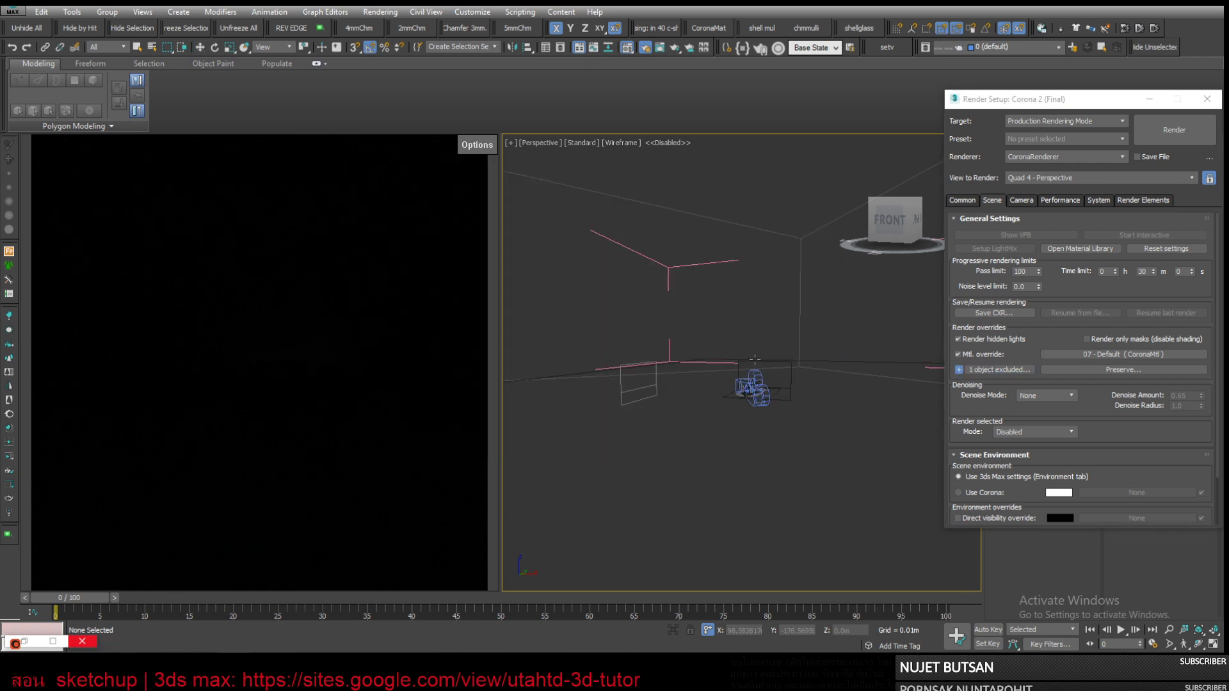
pyautogui.moveTo(761, 397); pyautogui.dragTo(711, 391, button='middle')
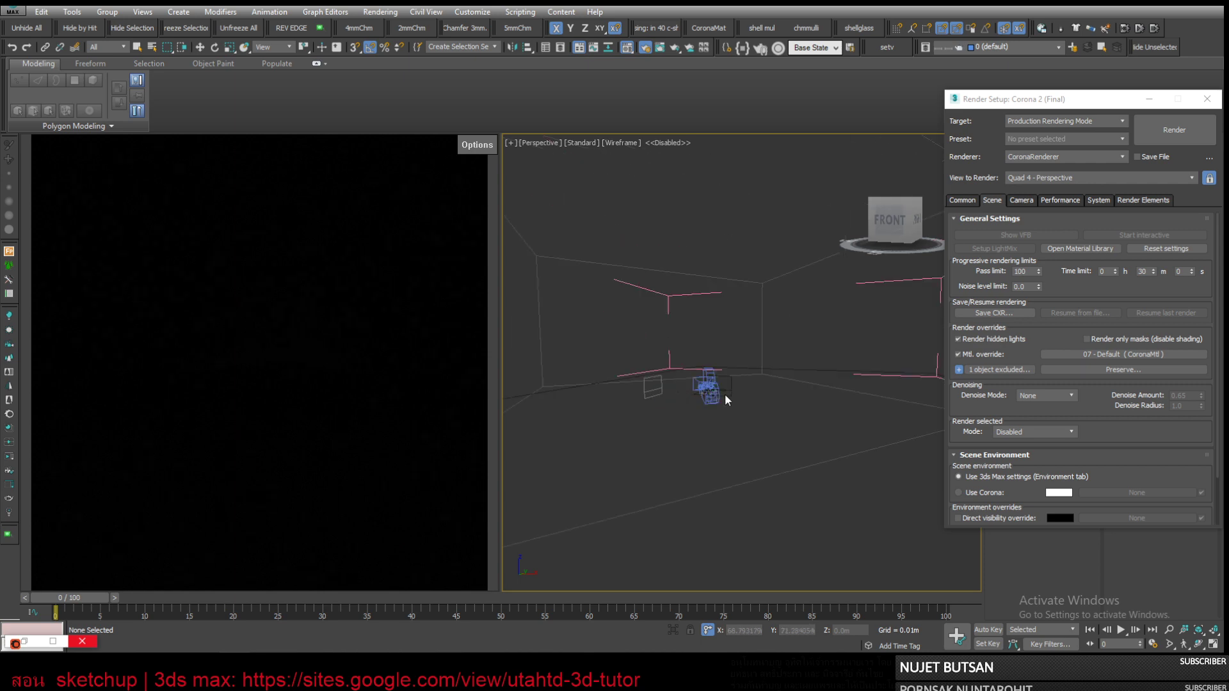
pyautogui.scroll(5, 710, 392)
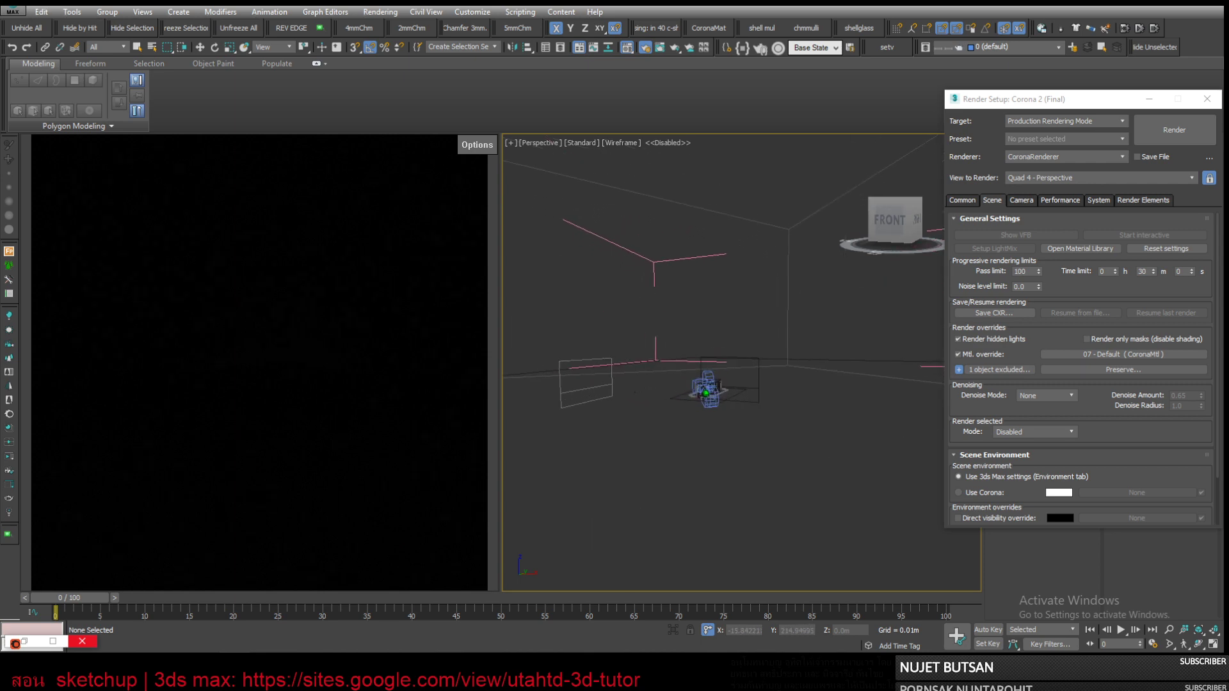
pyautogui.click(959, 370)
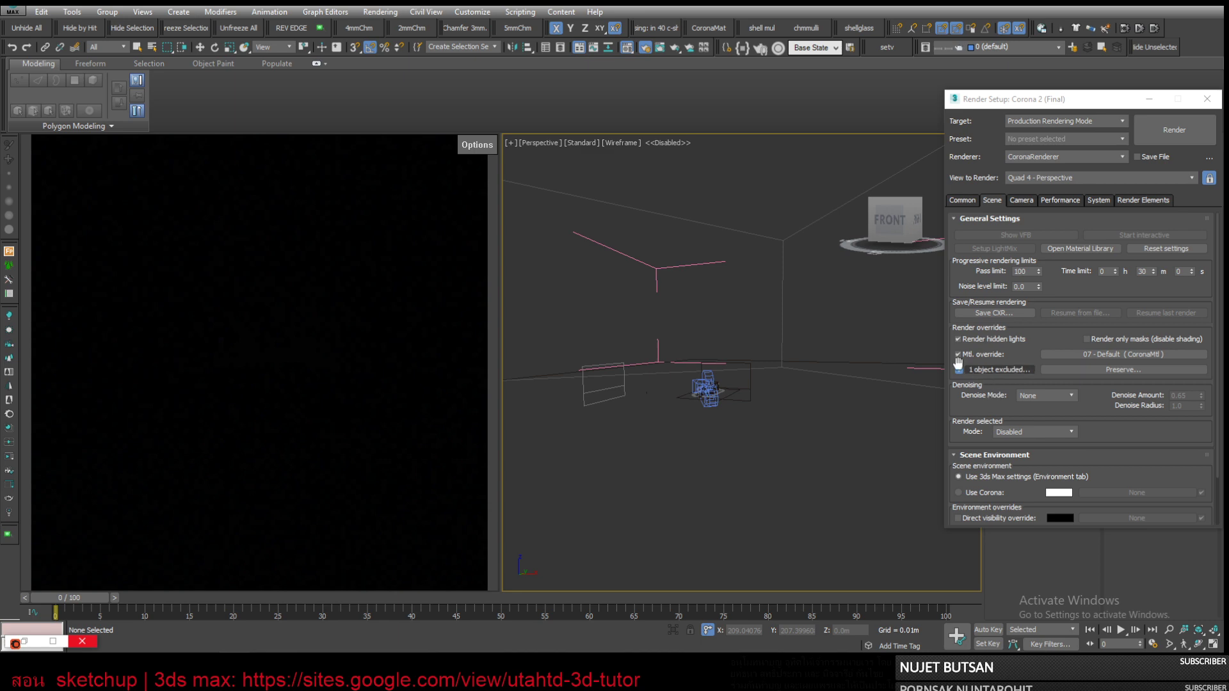
# Step: Exclude the plane object from the material override
pyautogui.click(845, 363)
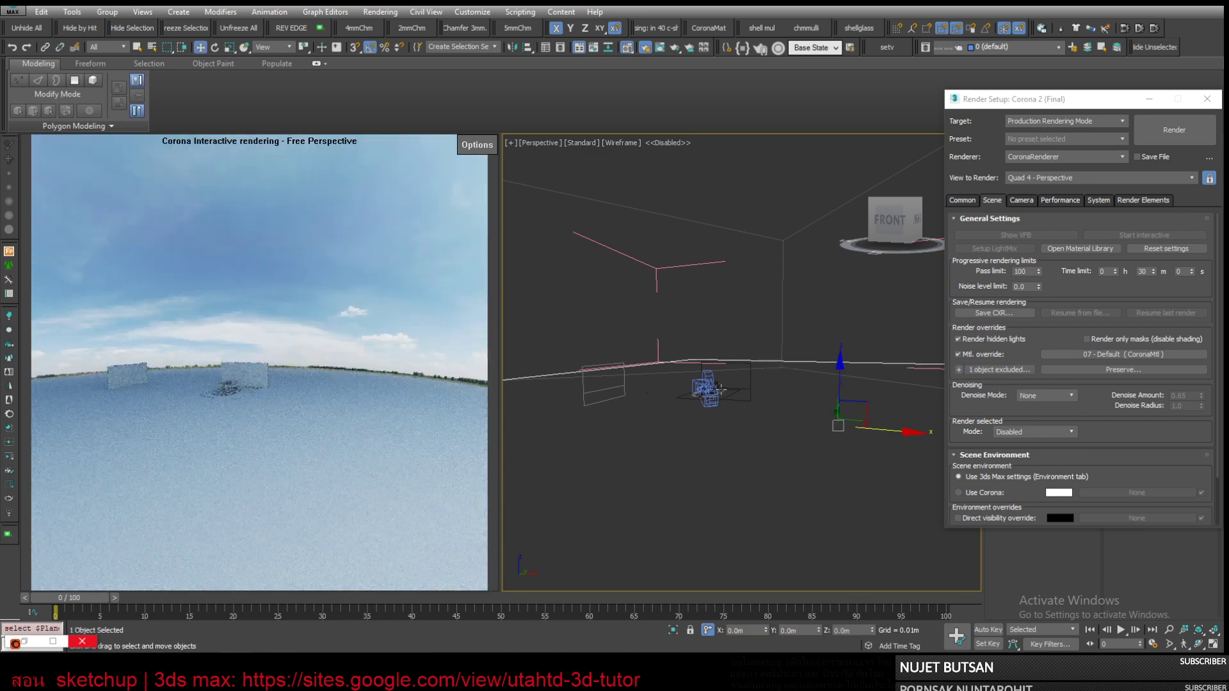
pyautogui.click(959, 370)
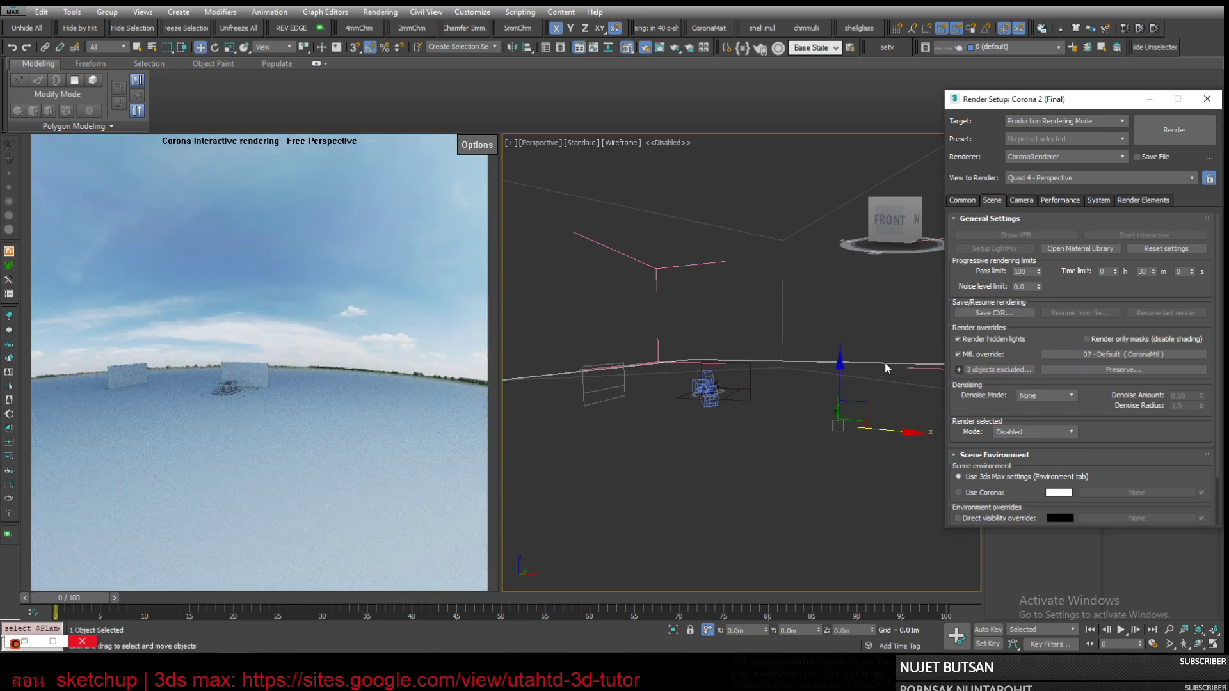
pyautogui.scroll(4, 726, 403)
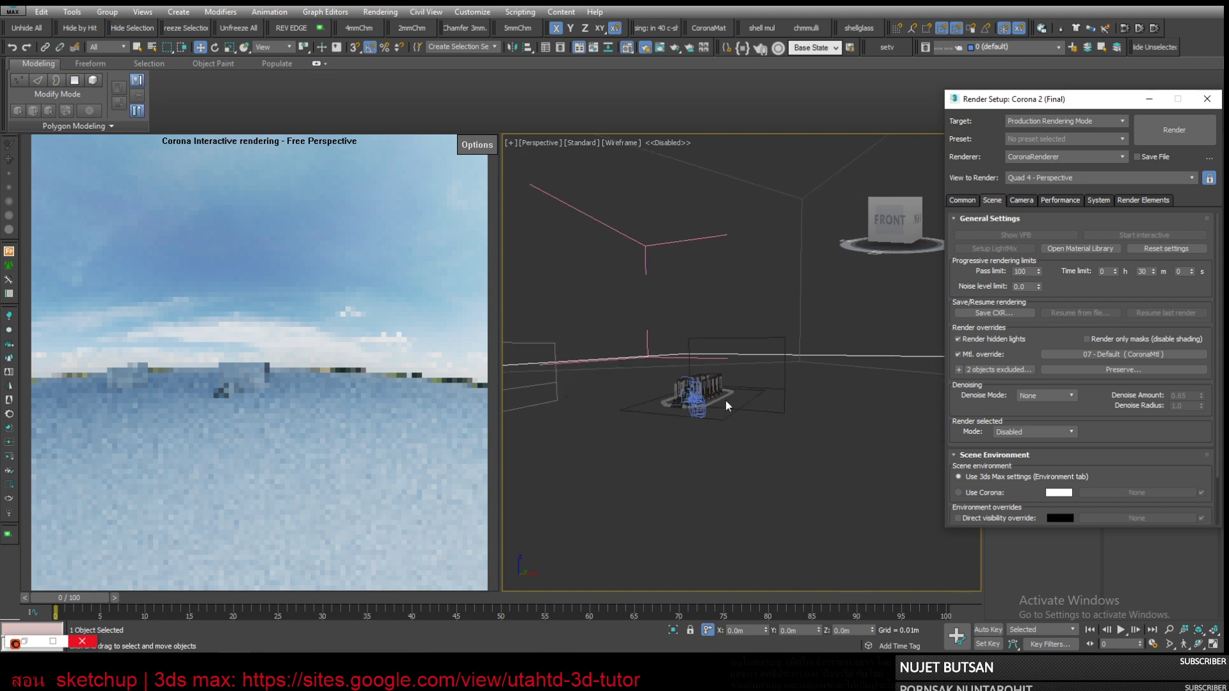
# Step: Unfreeze all objects, then exclude the plane and wireframe boxes from the override
pyautogui.click(731, 430)
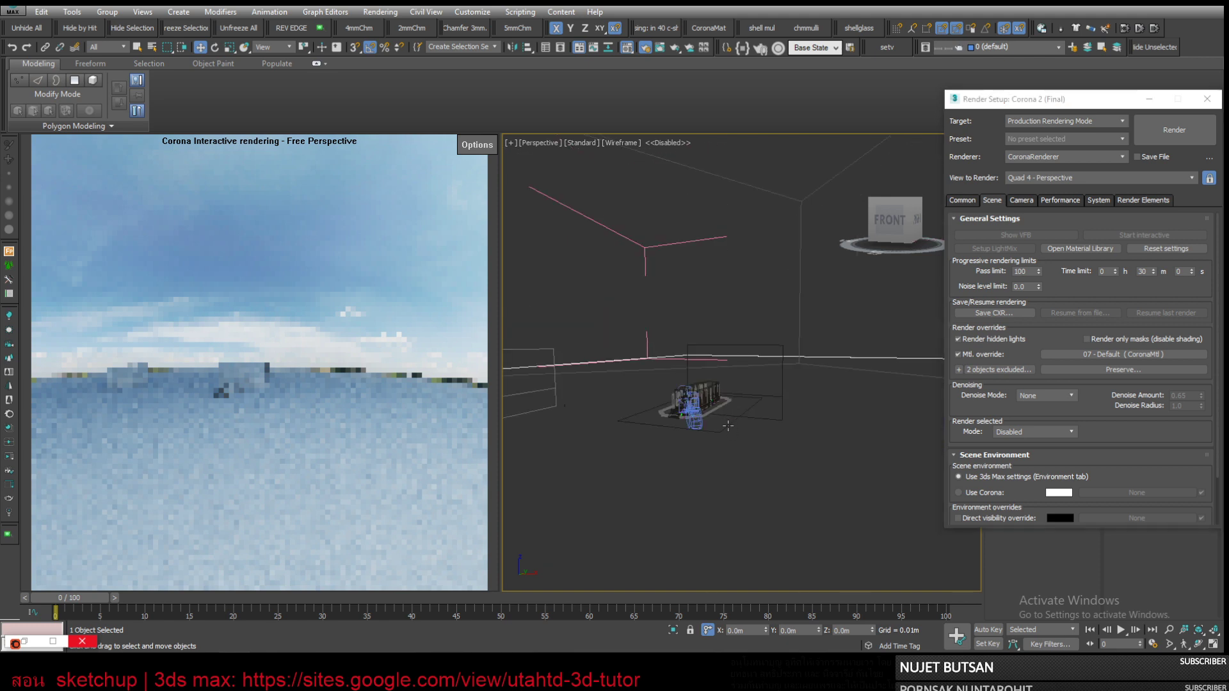
pyautogui.keyDown('ctrl'); pyautogui.click(782, 397); pyautogui.keyUp('ctrl')
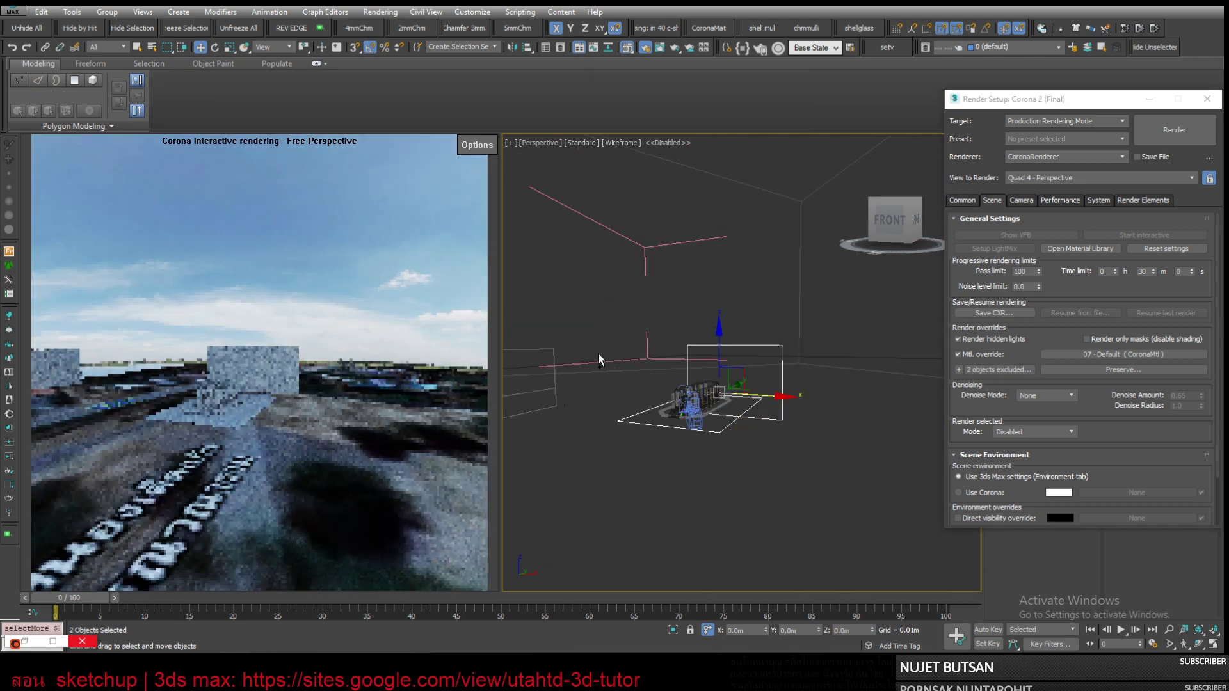
pyautogui.rightClick(576, 369)
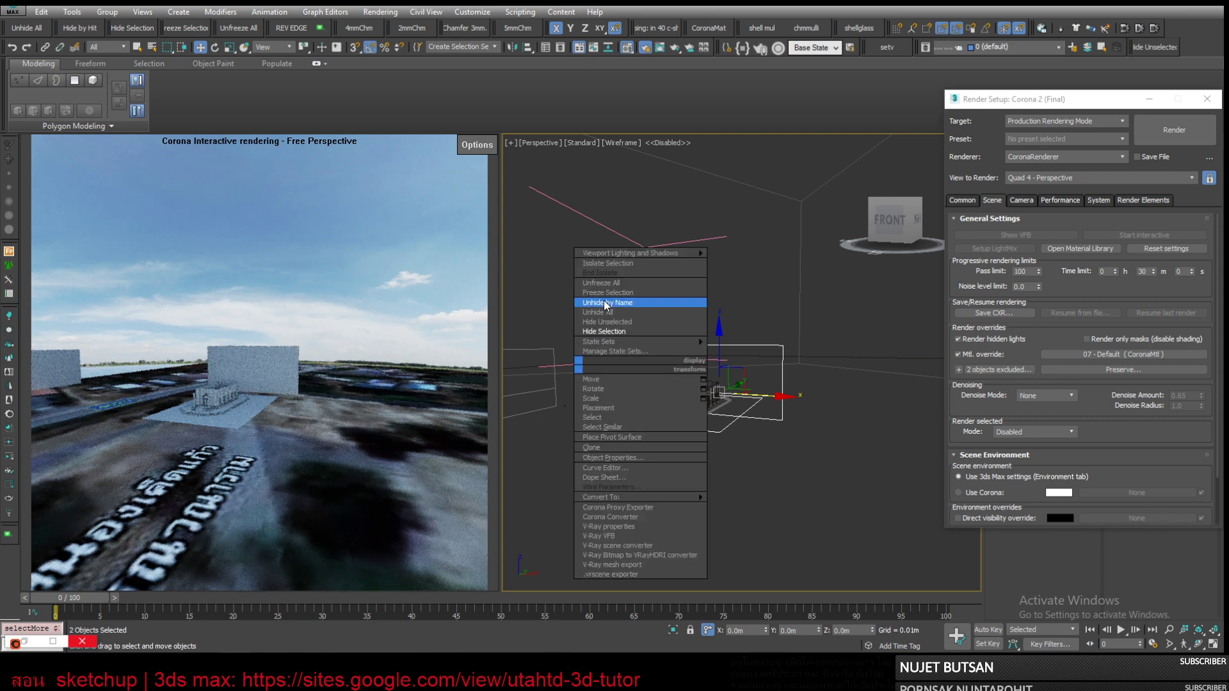
pyautogui.click(640, 286)
pyautogui.keyDown('ctrl'); pyautogui.click(551, 350); pyautogui.keyUp('ctrl')
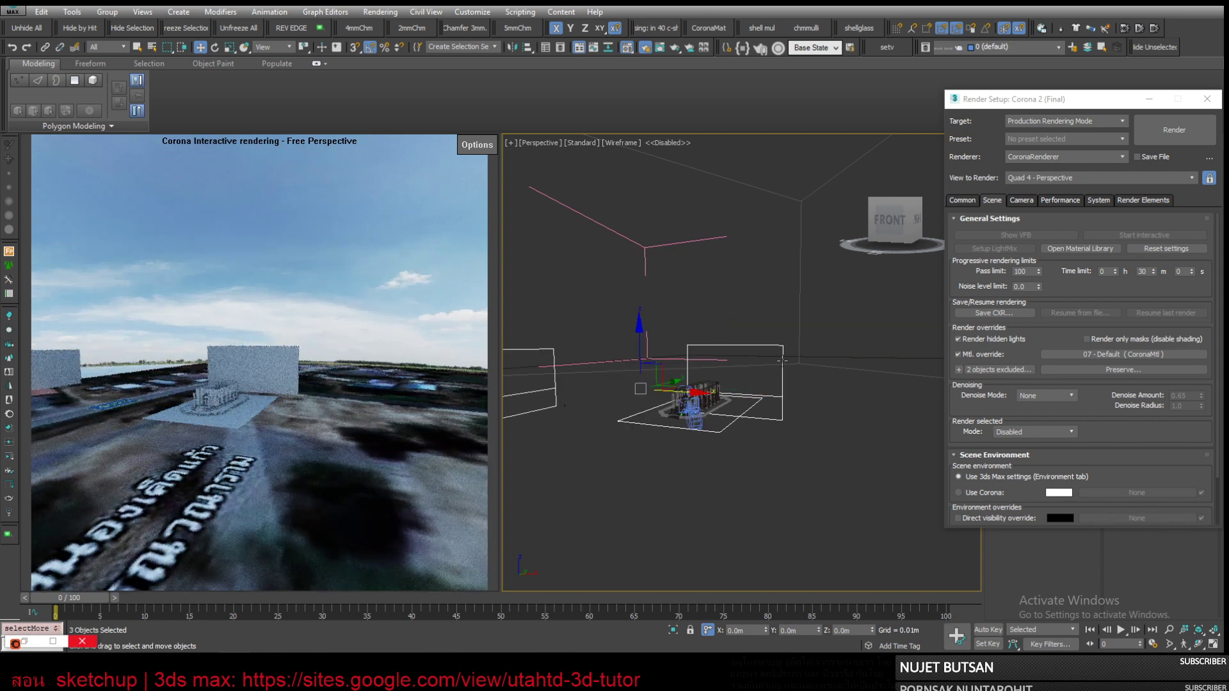
pyautogui.click(958, 369)
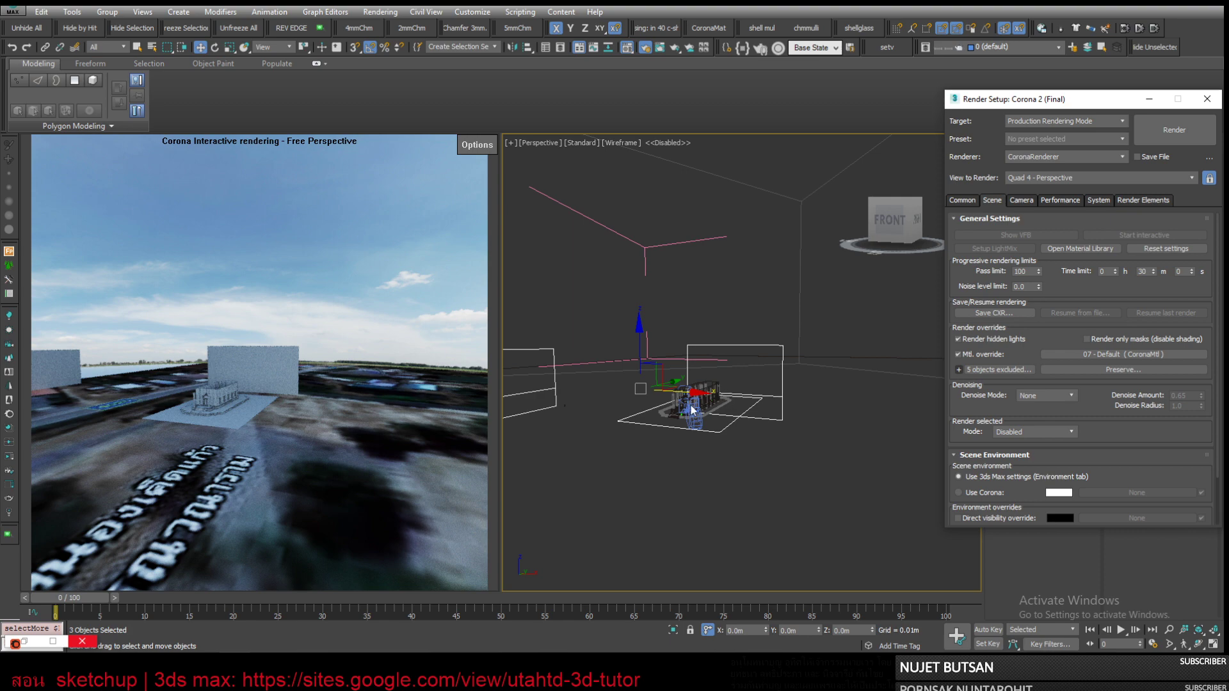
pyautogui.scroll(4, 679, 412)
pyautogui.scroll(4, 680, 411)
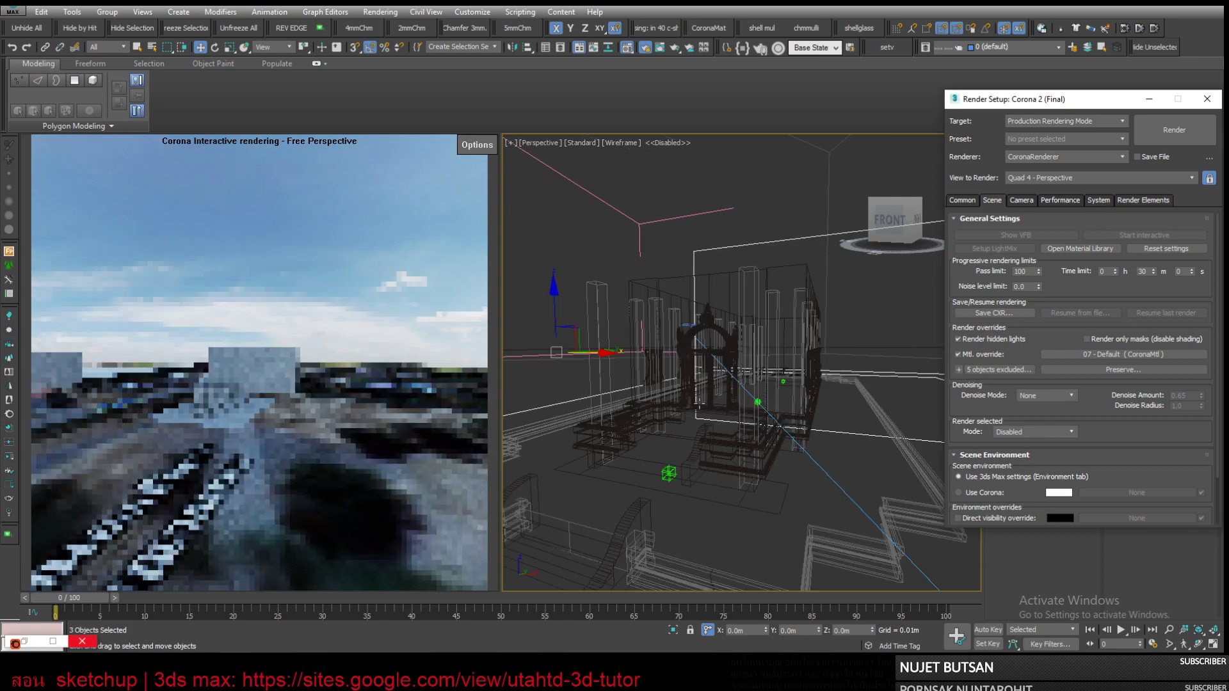
pyautogui.scroll(3, 704, 405)
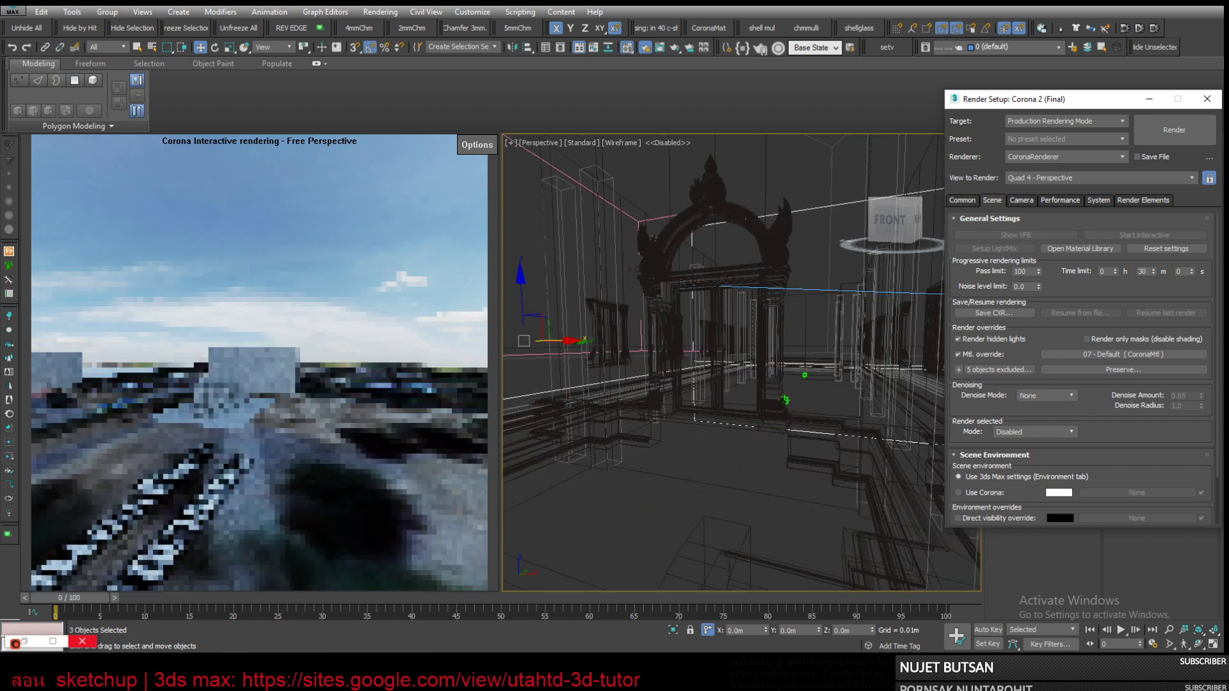
pyautogui.click(260, 363)
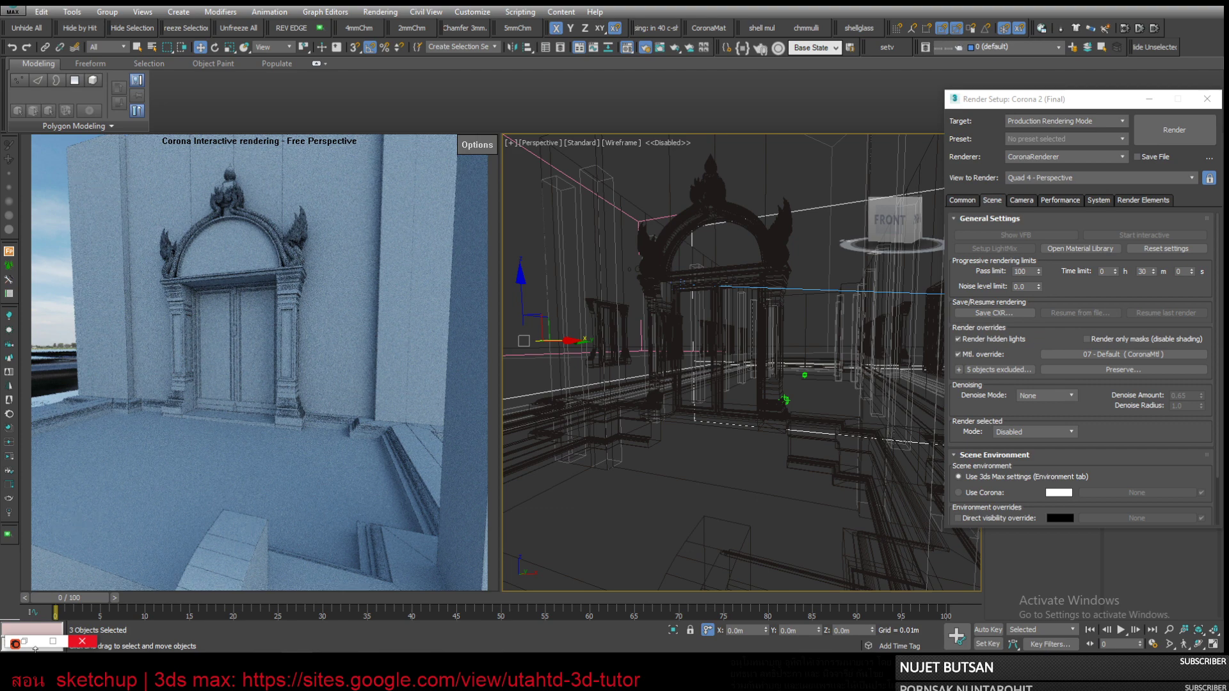
# Step: Switch to Default Shading and add the temple door to the override exclude list, six objects total
pyautogui.click(710, 242)
pyautogui.press('F3')
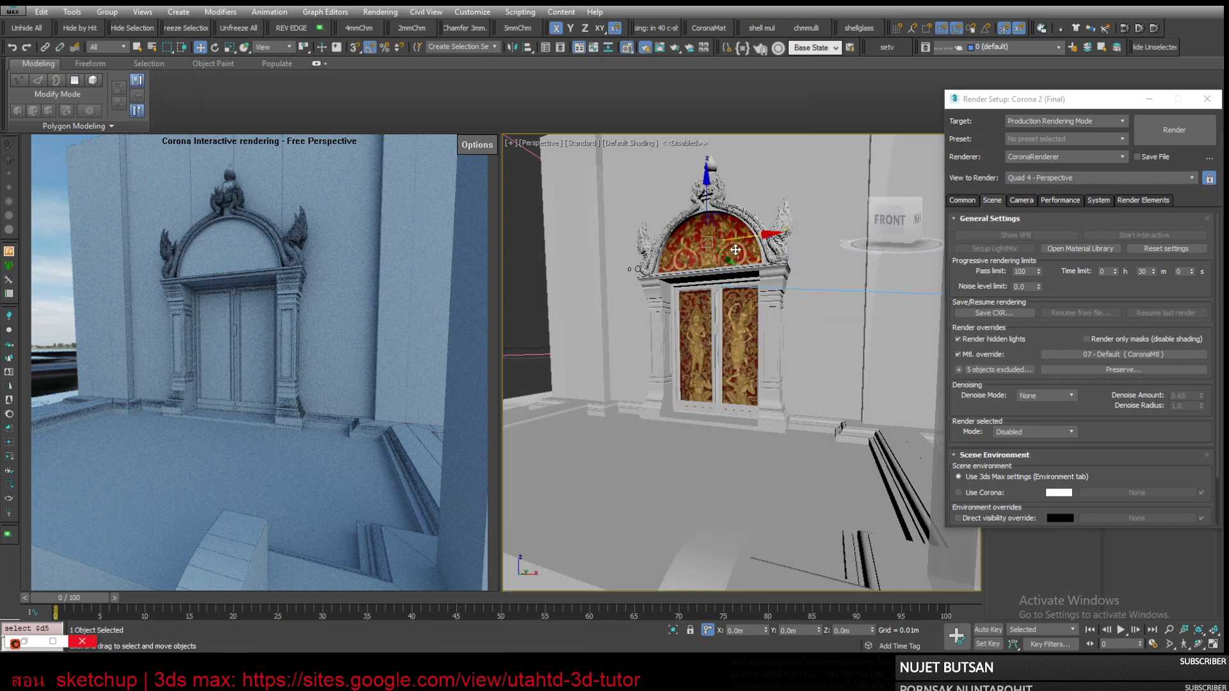
pyautogui.click(997, 370)
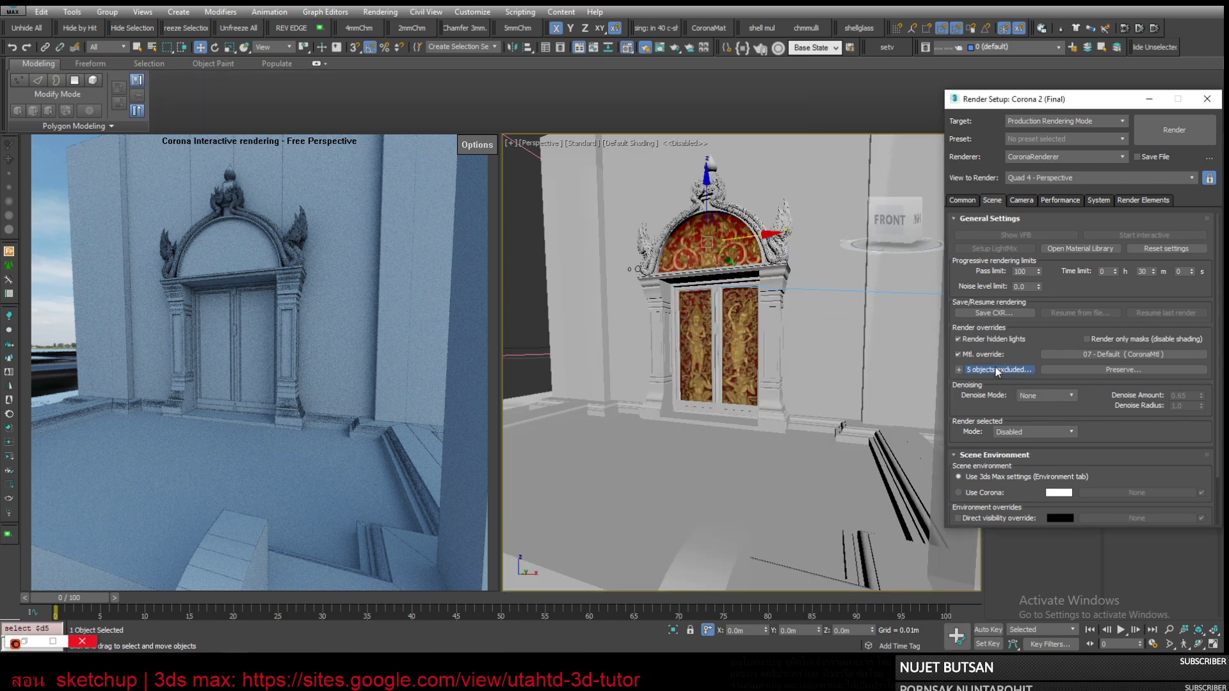
pyautogui.click(958, 370)
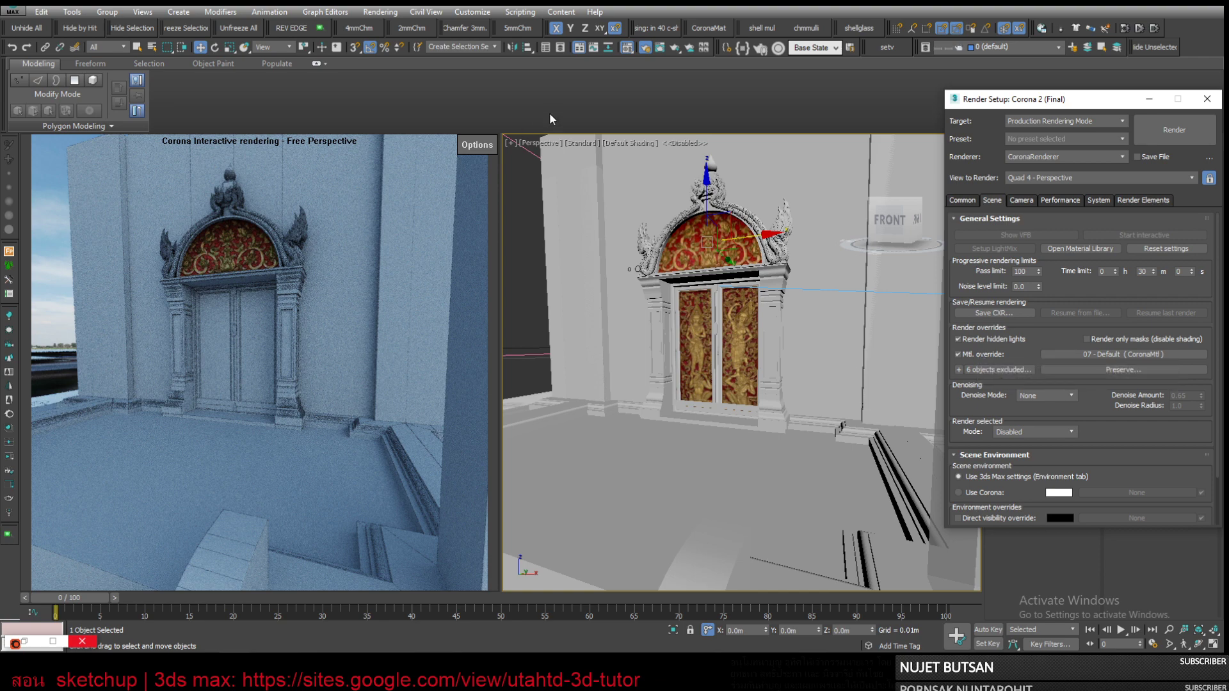
# Step: Look through Camera001 and hide the tall pillar in front of the door
pyautogui.click(544, 144)
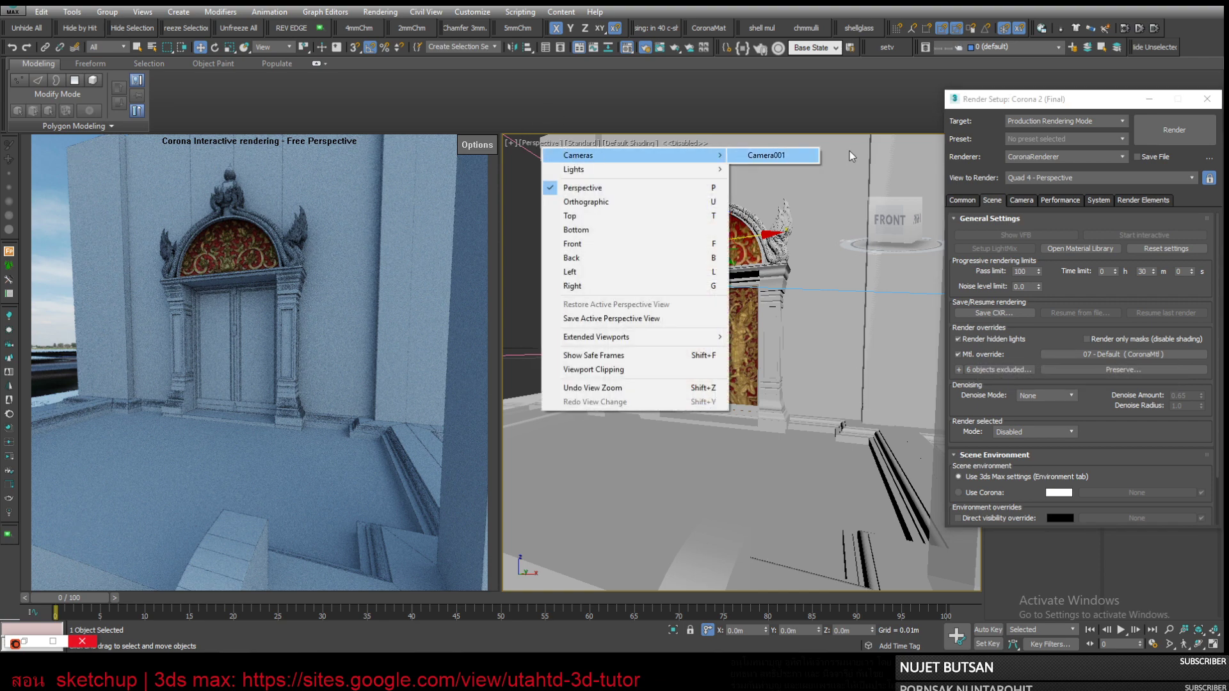
pyautogui.moveTo(666, 156)
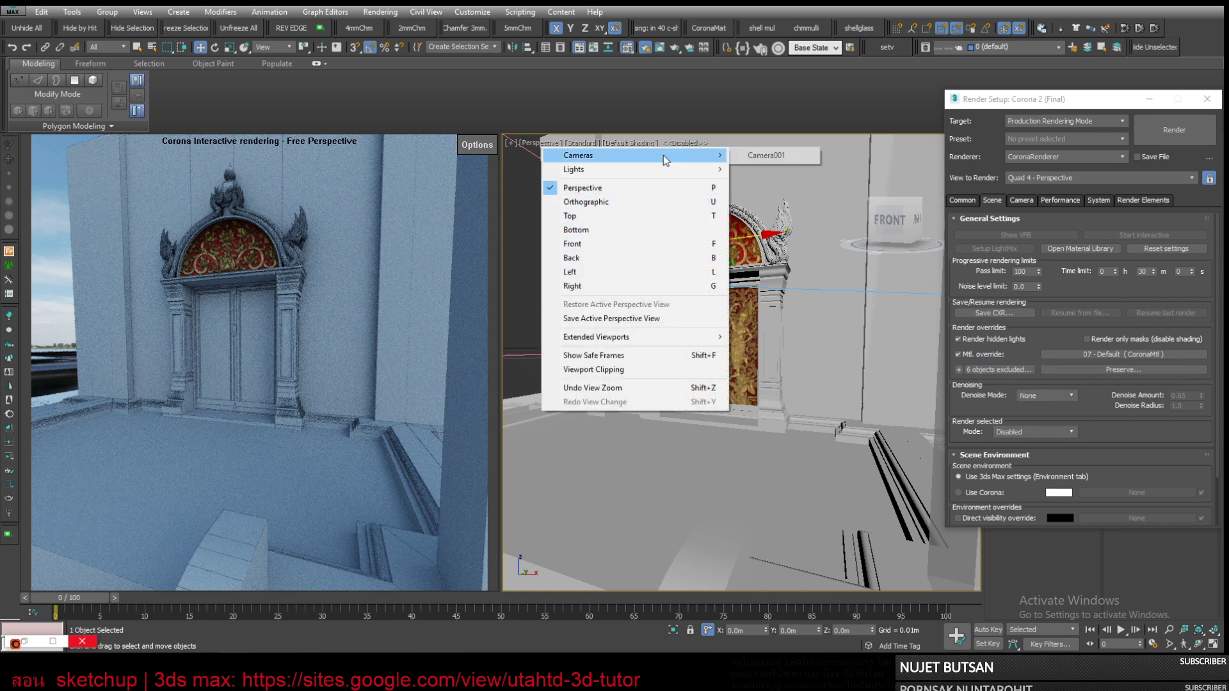
pyautogui.click(766, 158)
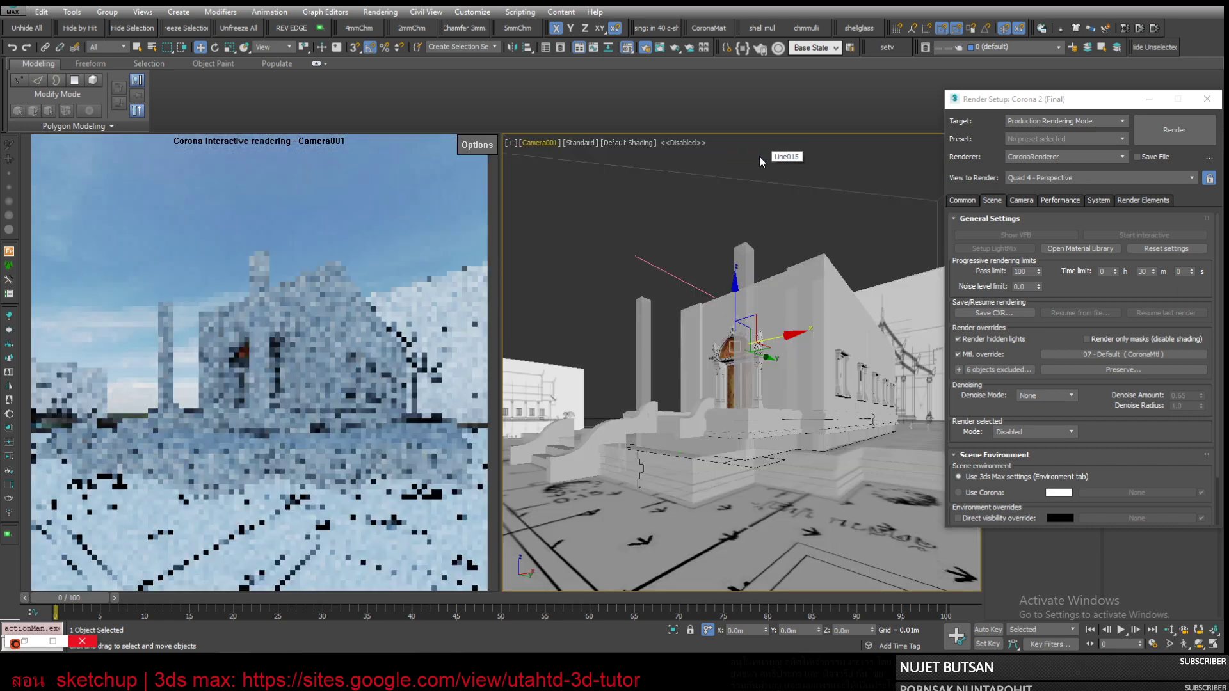
pyautogui.click(739, 257)
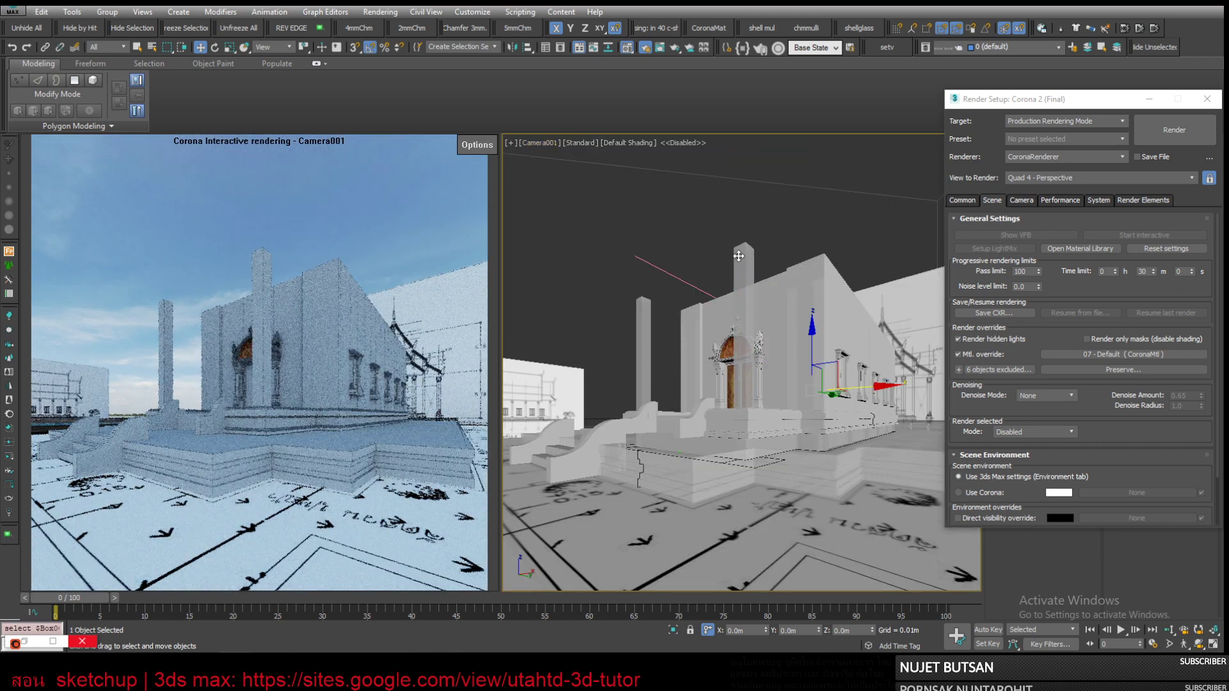
pyautogui.rightClick(738, 256)
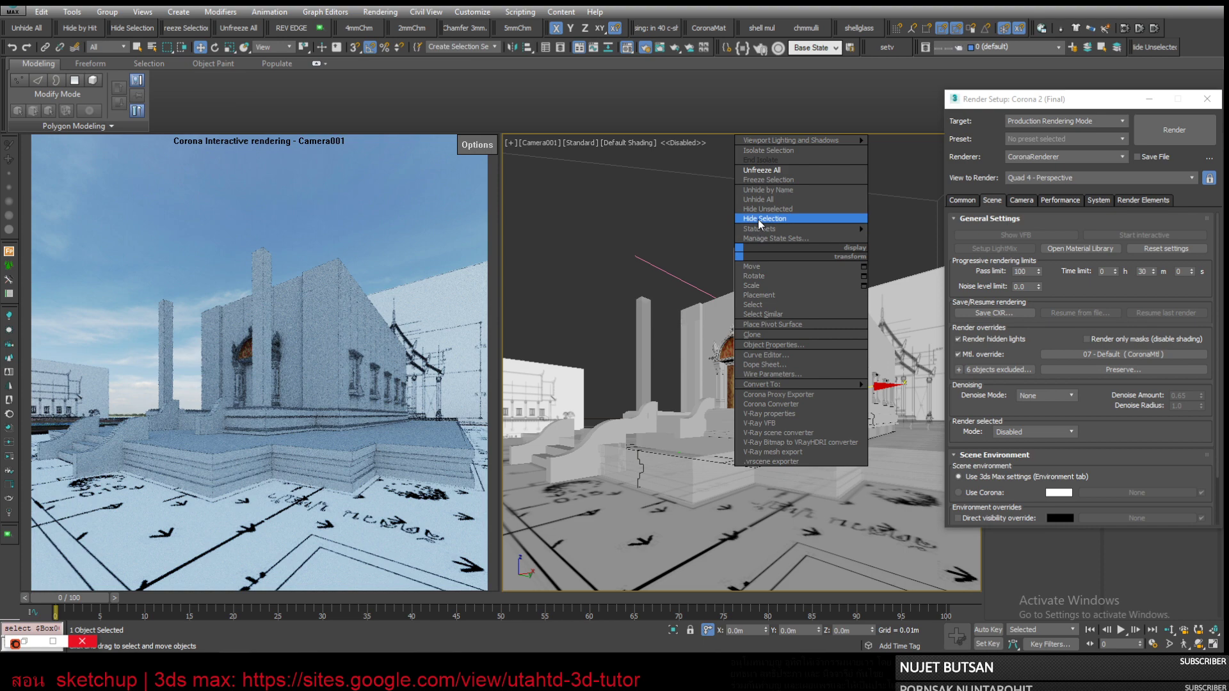
pyautogui.moveTo(768, 230)
pyautogui.click(764, 219)
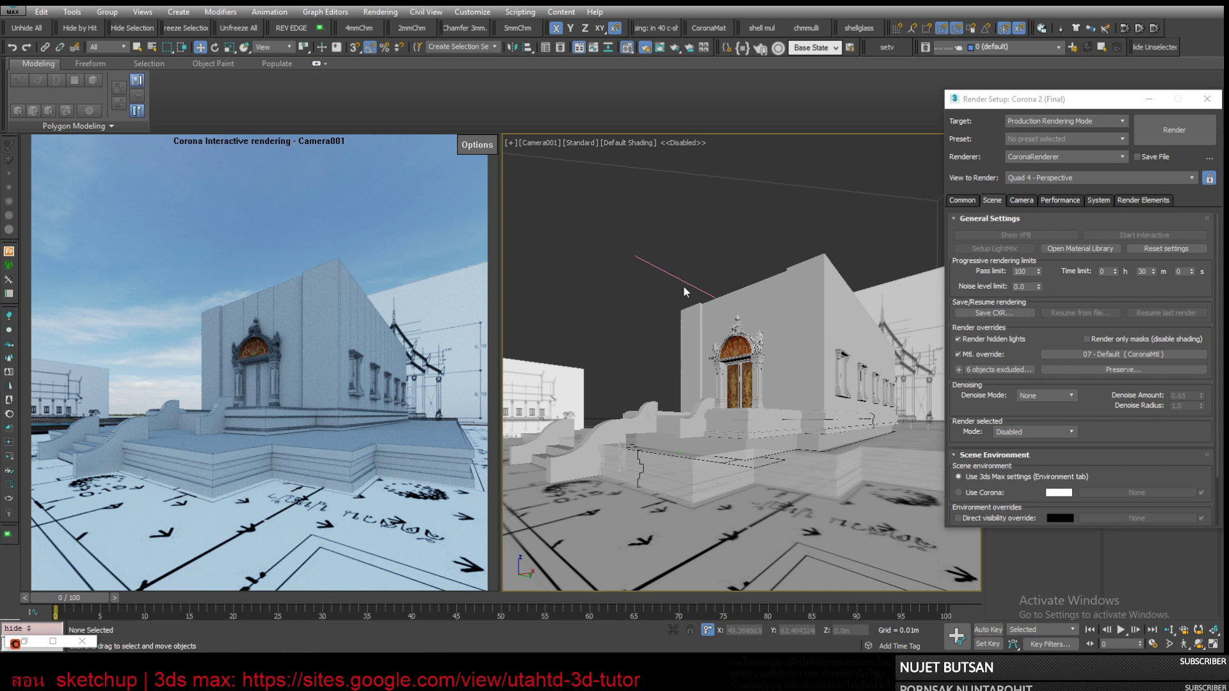
# Step: Unhide all objects and select the door arch
pyautogui.rightClick(712, 268)
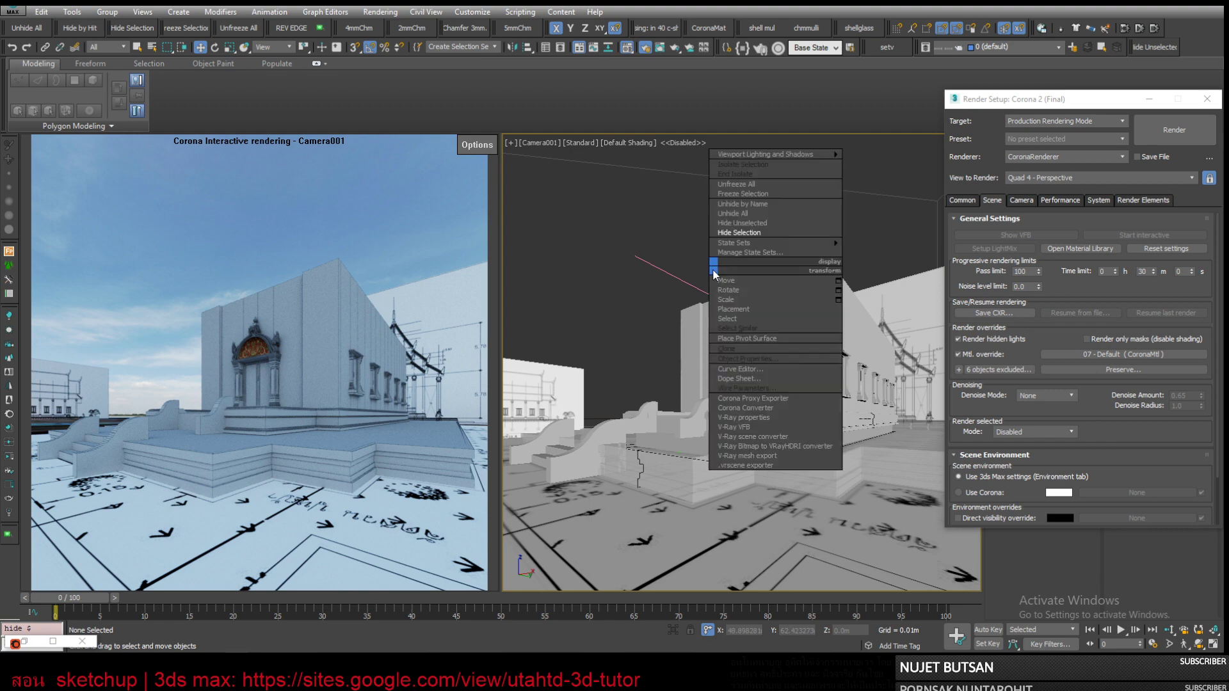
pyautogui.click(745, 216)
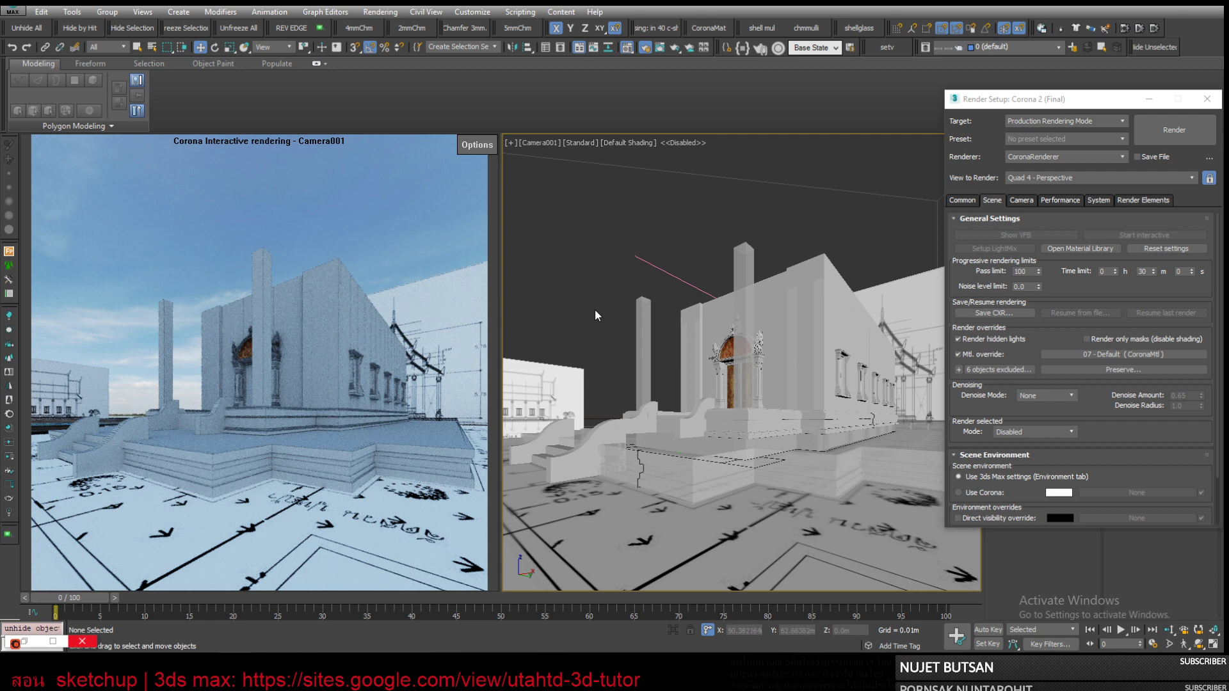
pyautogui.click(699, 359)
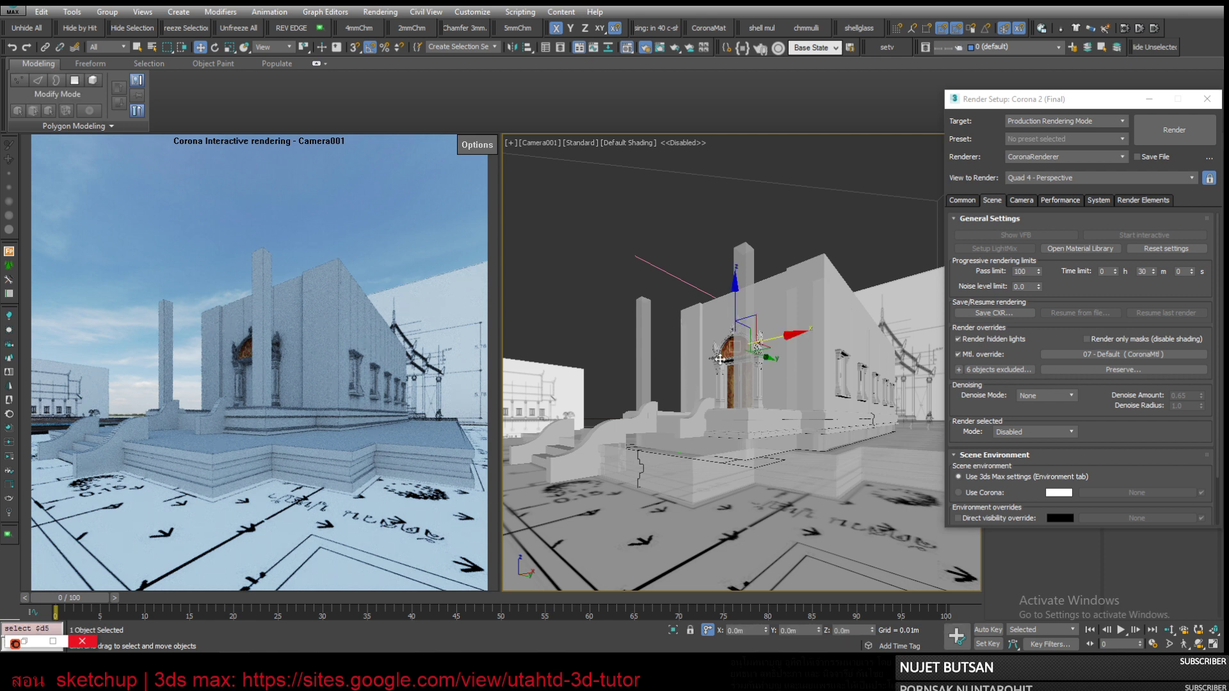
# Step: Frame the door arch in a Perspective view and select the door leaves
pyautogui.press('p')
pyautogui.press('z')
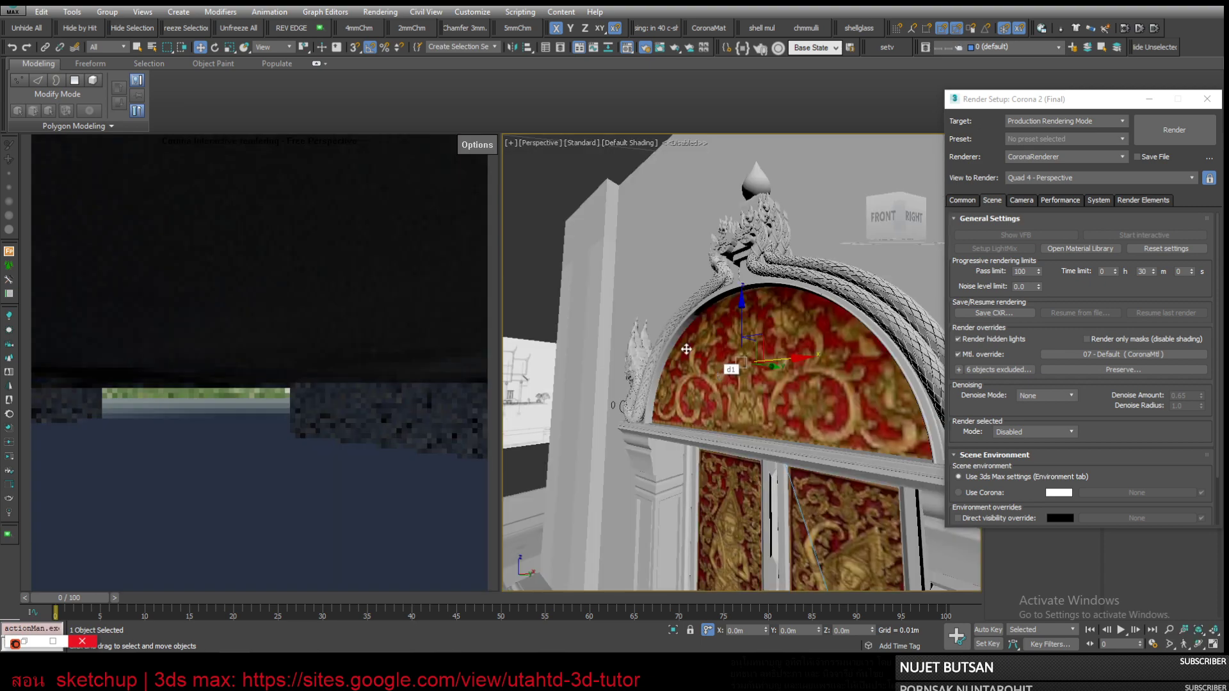
pyautogui.scroll(-2, 709, 486)
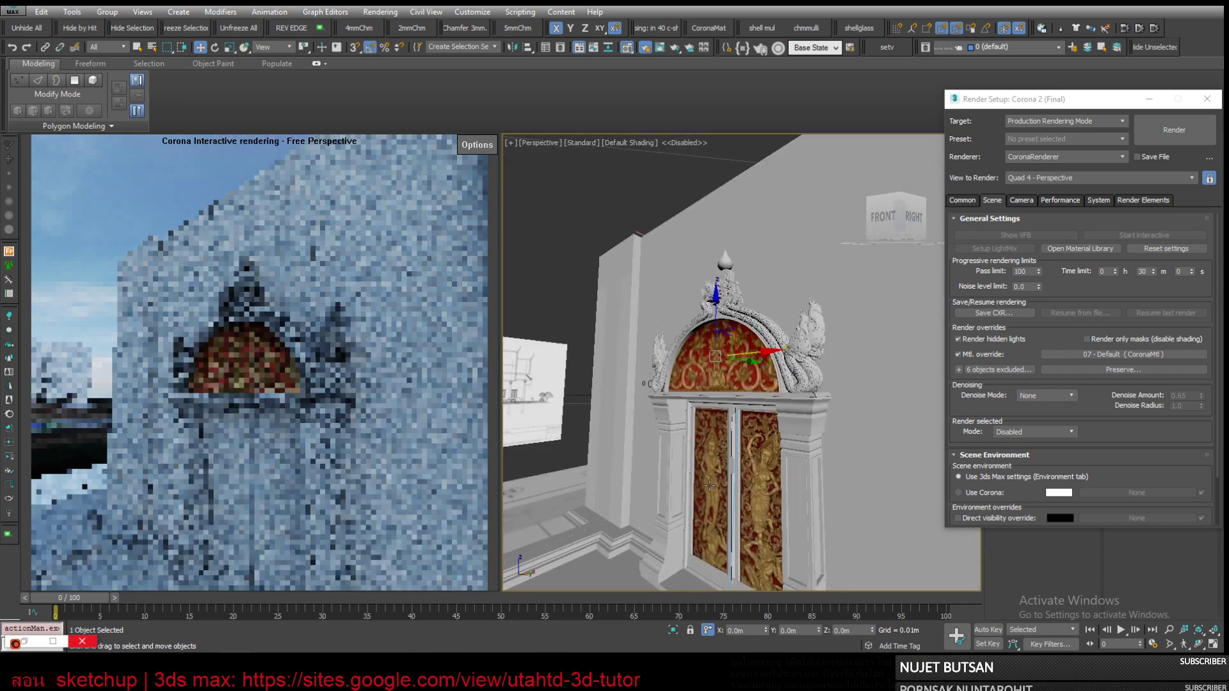
pyautogui.keyDown('alt'); pyautogui.moveTo(709, 487); pyautogui.dragTo(740, 485, button='middle'); pyautogui.keyUp('alt')
pyautogui.keyDown('alt'); pyautogui.moveTo(750, 398); pyautogui.dragTo(805, 396, button='middle'); pyautogui.keyUp('alt')
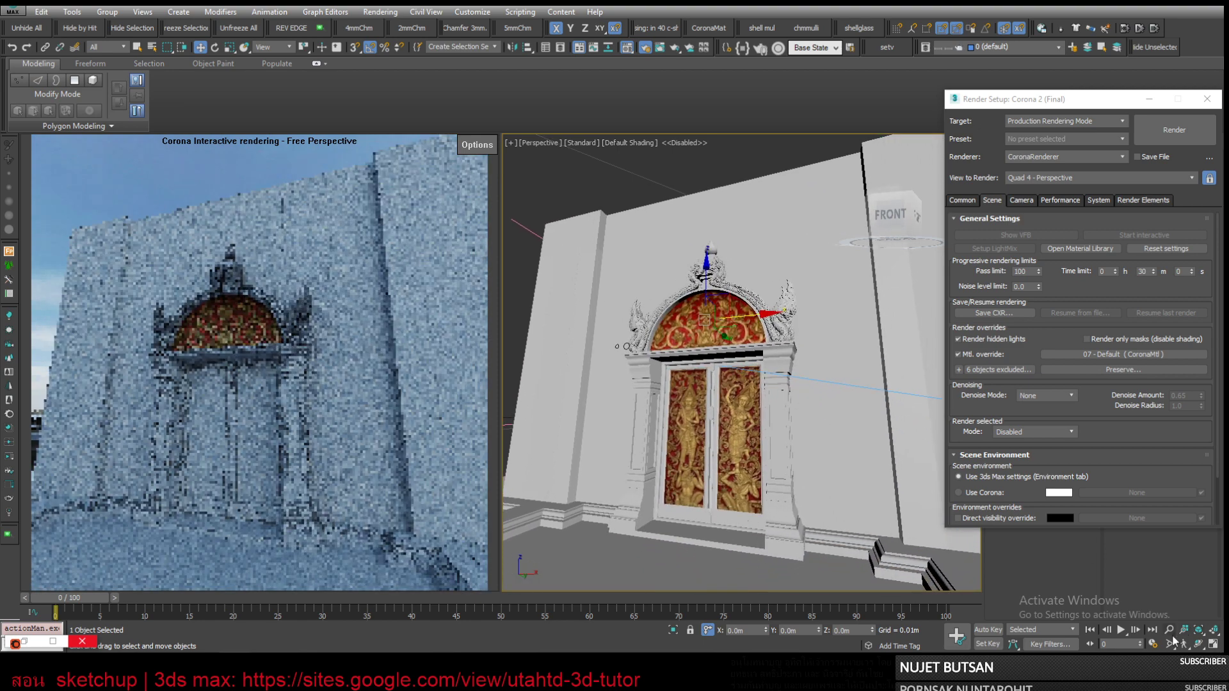
pyautogui.click(734, 434)
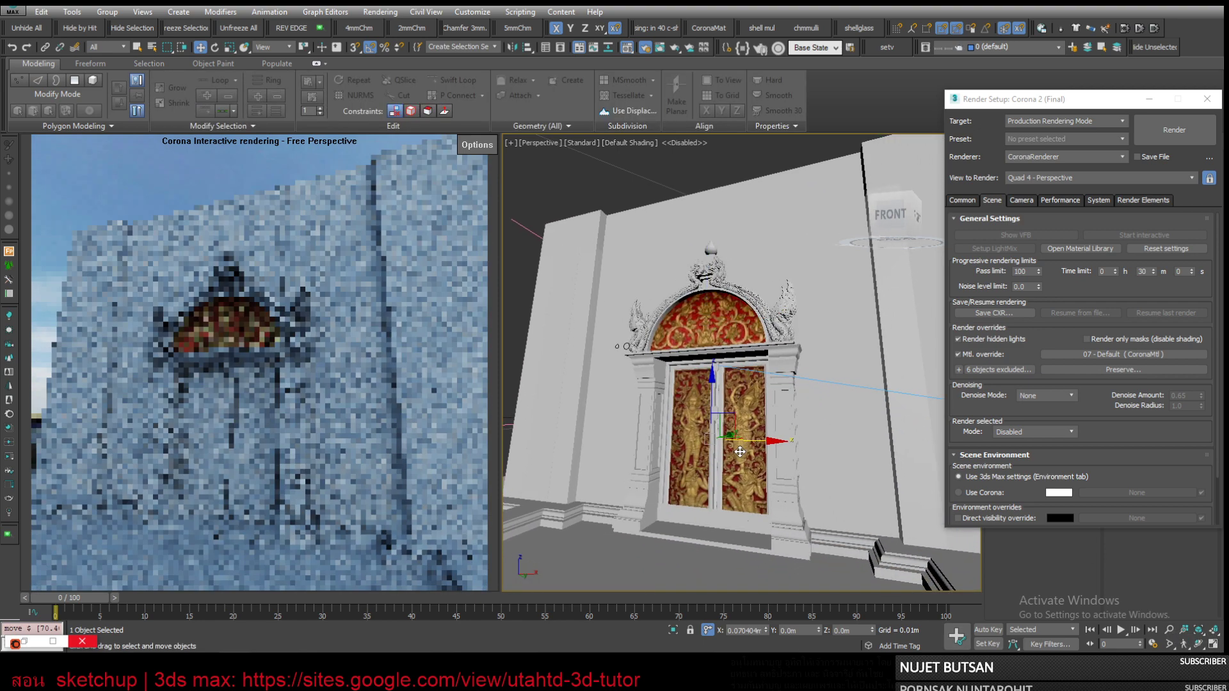
# Step: Recentre the view on the door and switch Mtl. override off
pyautogui.click(1186, 640)
pyautogui.moveTo(792, 410); pyautogui.dragTo(796, 447)
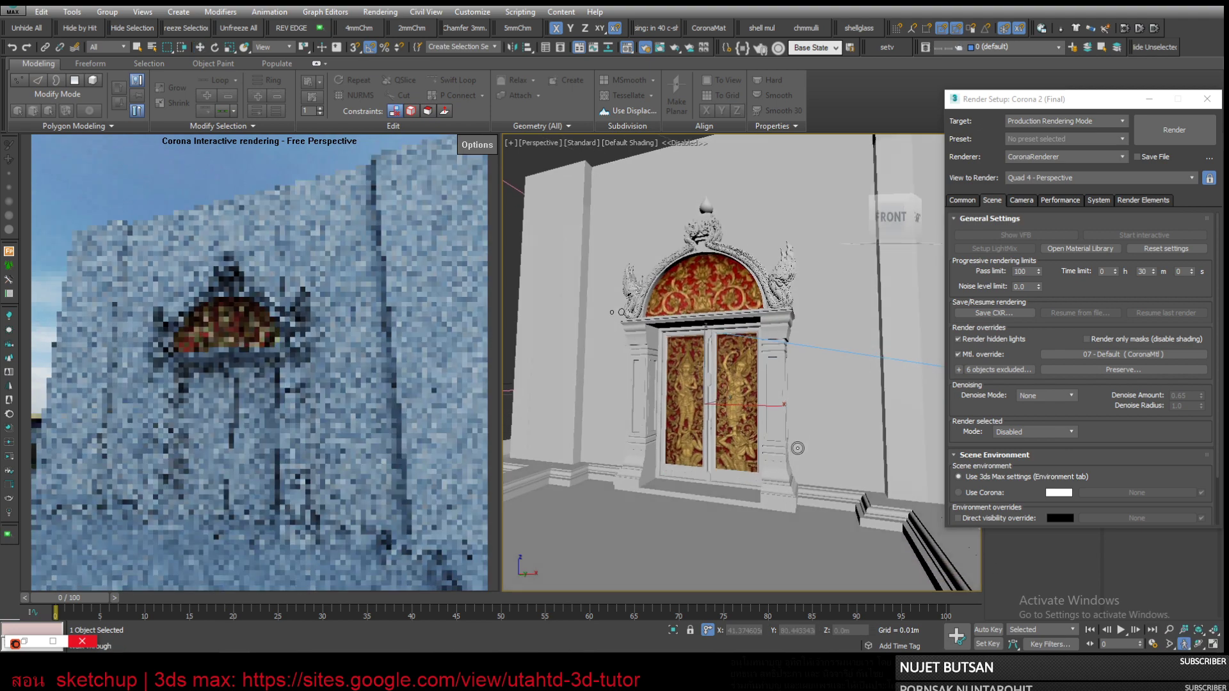
pyautogui.click(1170, 630)
pyautogui.moveTo(723, 381); pyautogui.dragTo(732, 434)
pyautogui.moveTo(732, 433); pyautogui.dragTo(756, 429, button='middle')
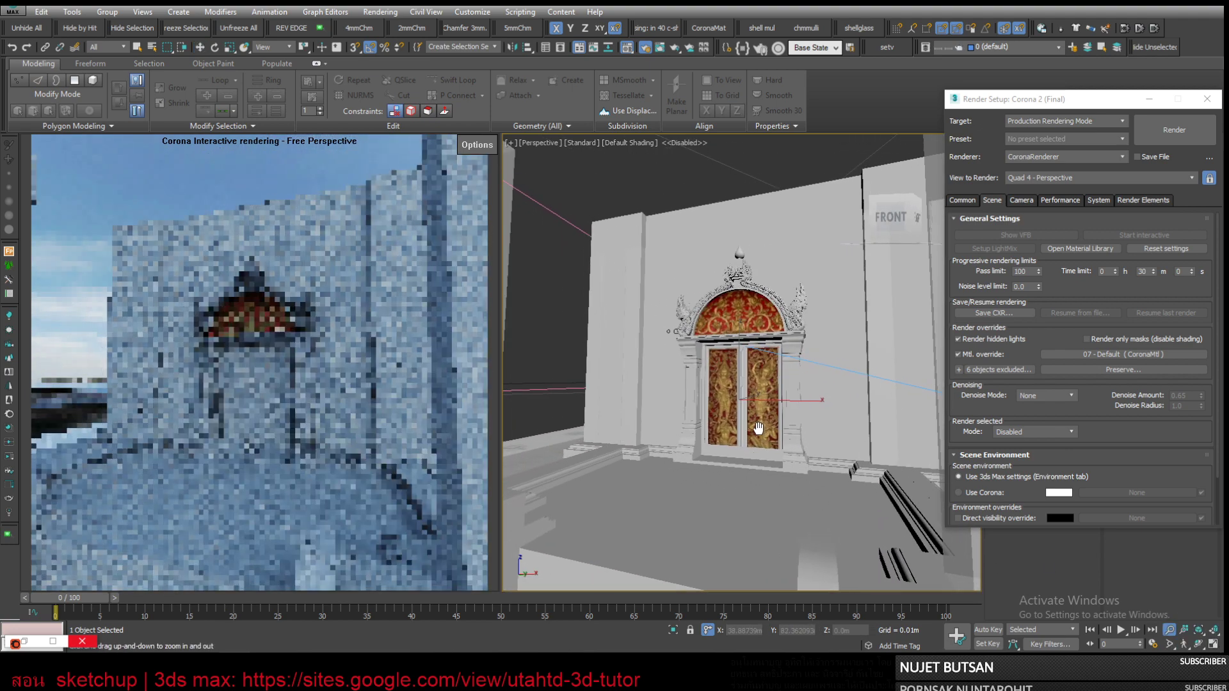
pyautogui.press('w')
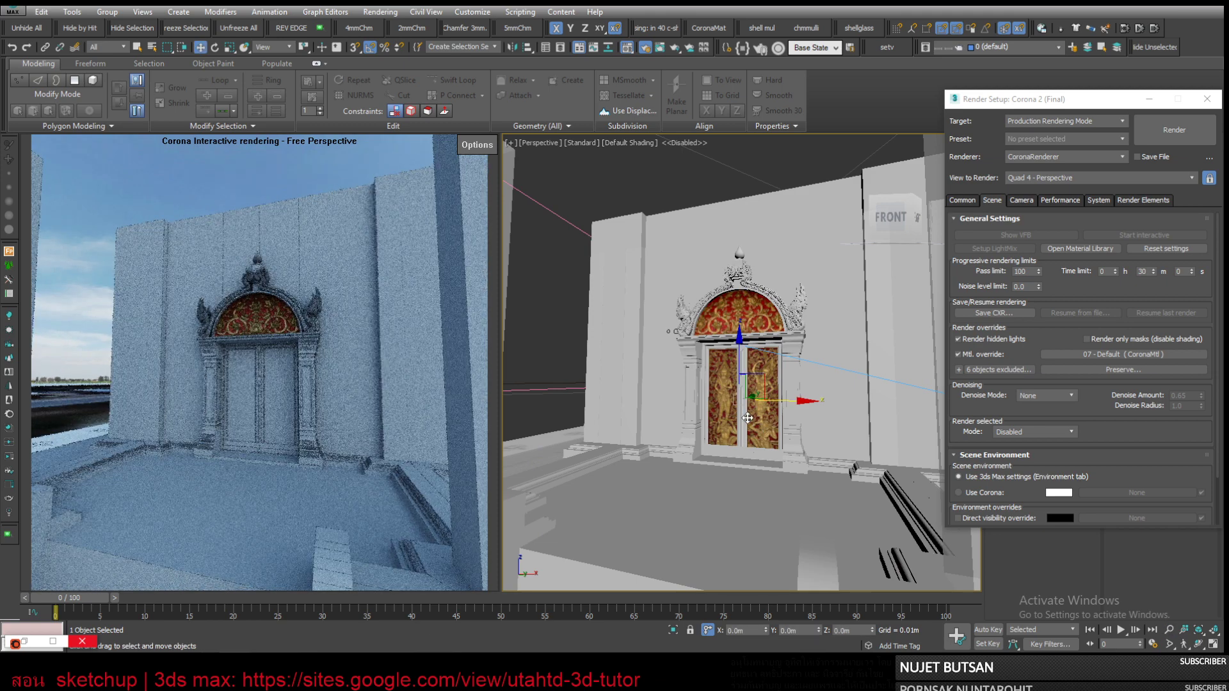
pyautogui.click(986, 355)
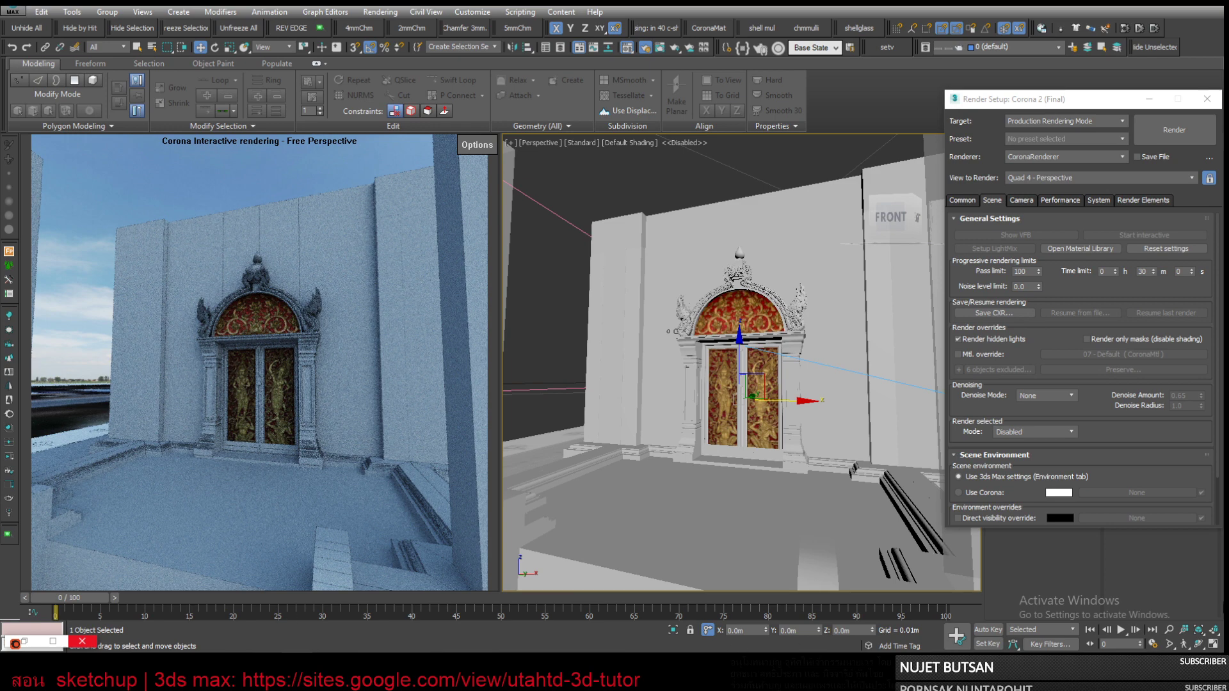
# Step: Frame the door close in the perspective view and show Corona's Camera postprocessing settings
pyautogui.click(1184, 643)
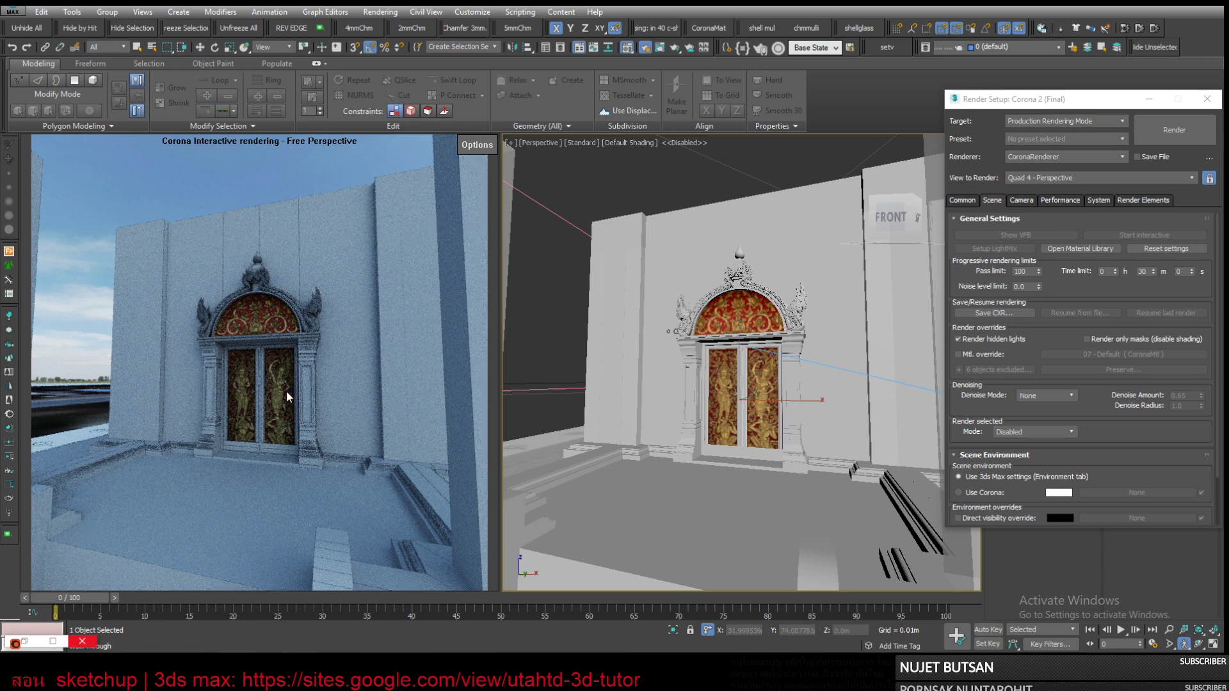
pyautogui.moveTo(805, 447); pyautogui.dragTo(807, 455)
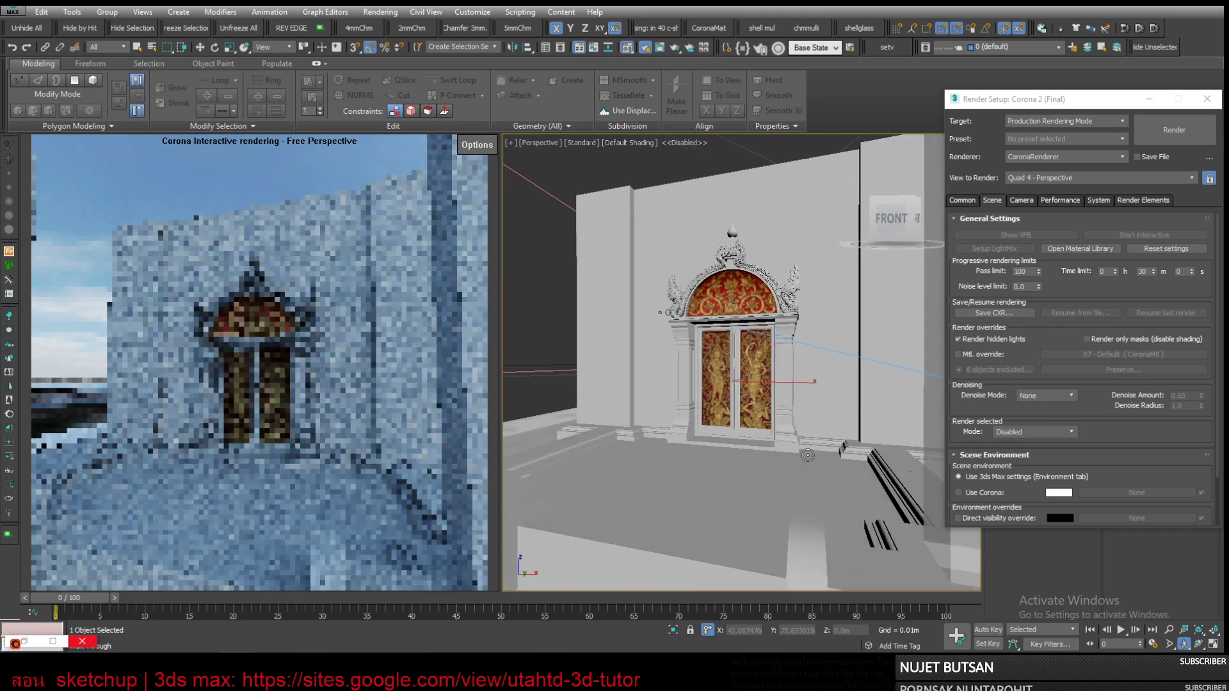
pyautogui.rightClick(807, 455)
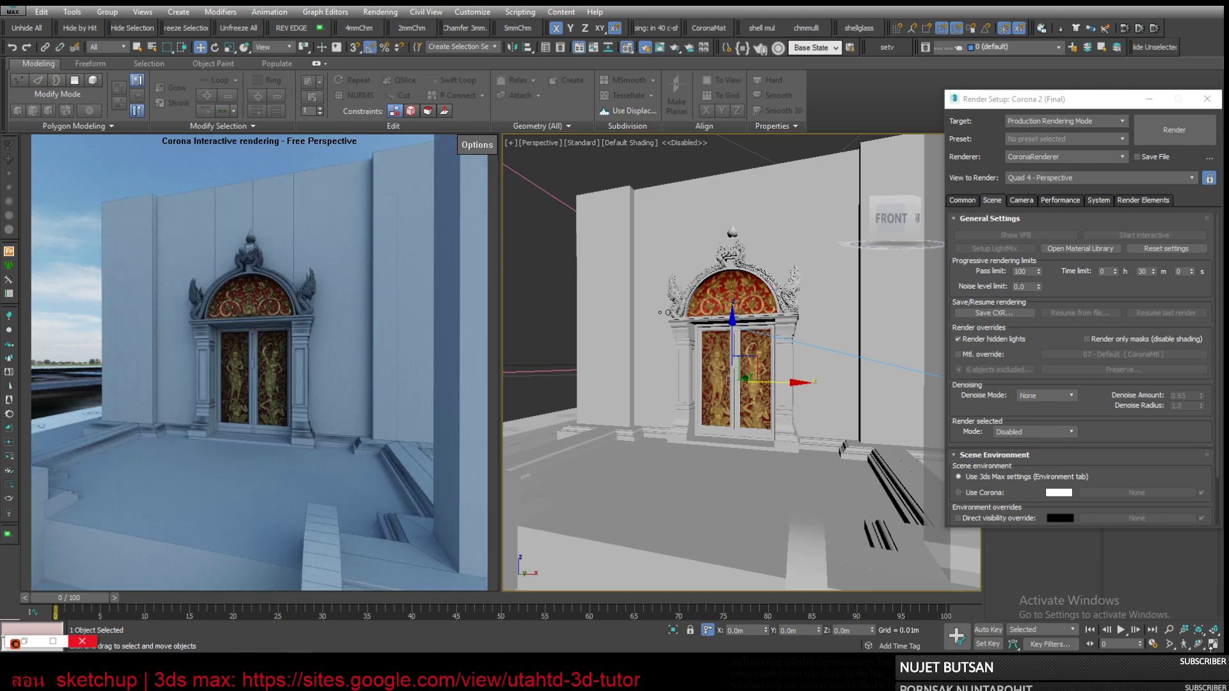
pyautogui.click(1169, 630)
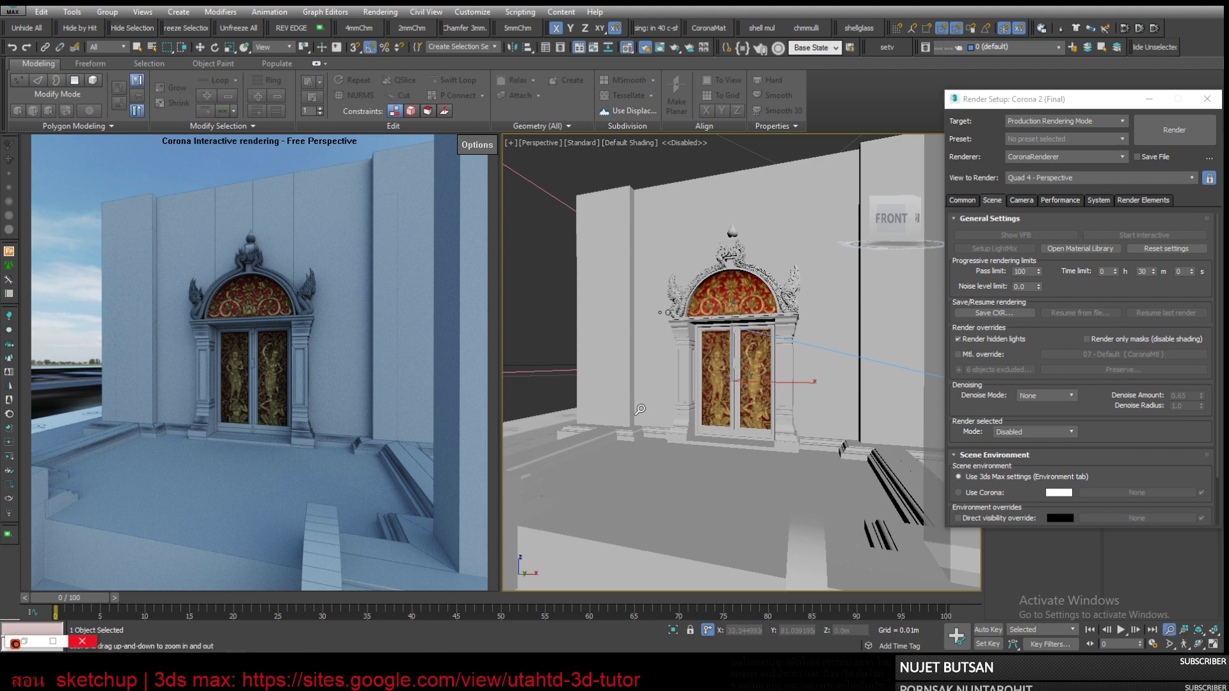
pyautogui.moveTo(783, 391); pyautogui.dragTo(845, 380)
pyautogui.moveTo(845, 380); pyautogui.dragTo(888, 384, button='middle')
pyautogui.moveTo(873, 389); pyautogui.dragTo(869, 382)
pyautogui.moveTo(869, 382); pyautogui.dragTo(874, 390, button='middle')
pyautogui.rightClick(873, 391)
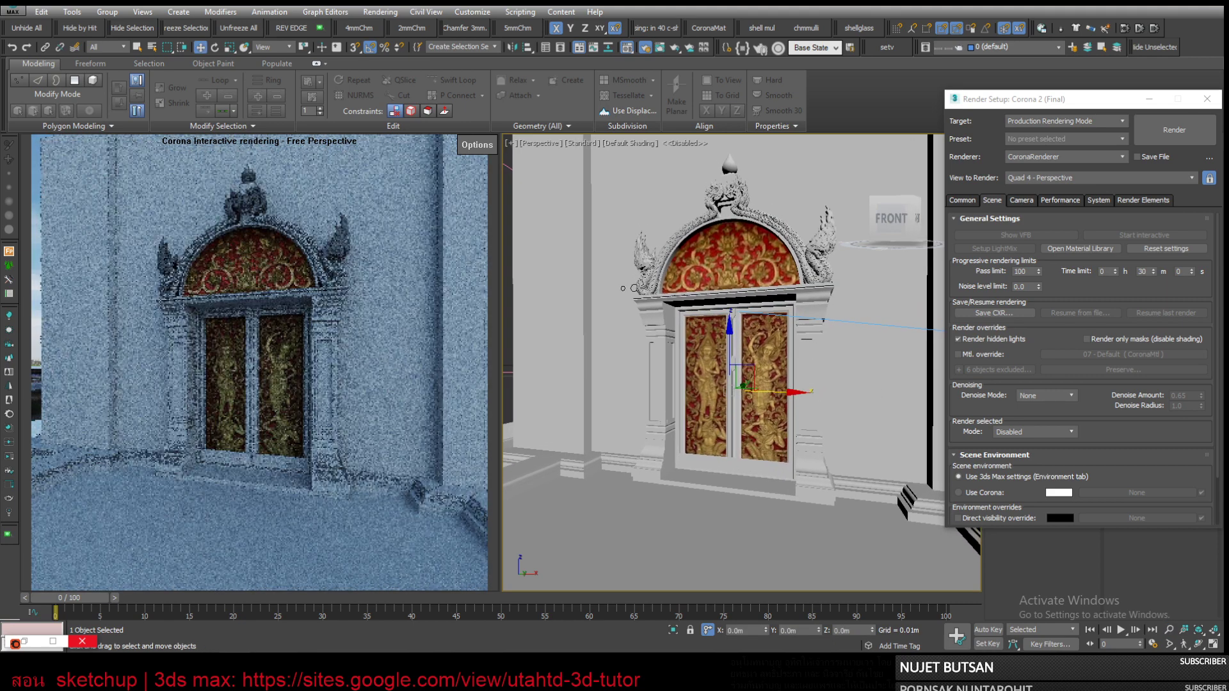
pyautogui.click(1021, 201)
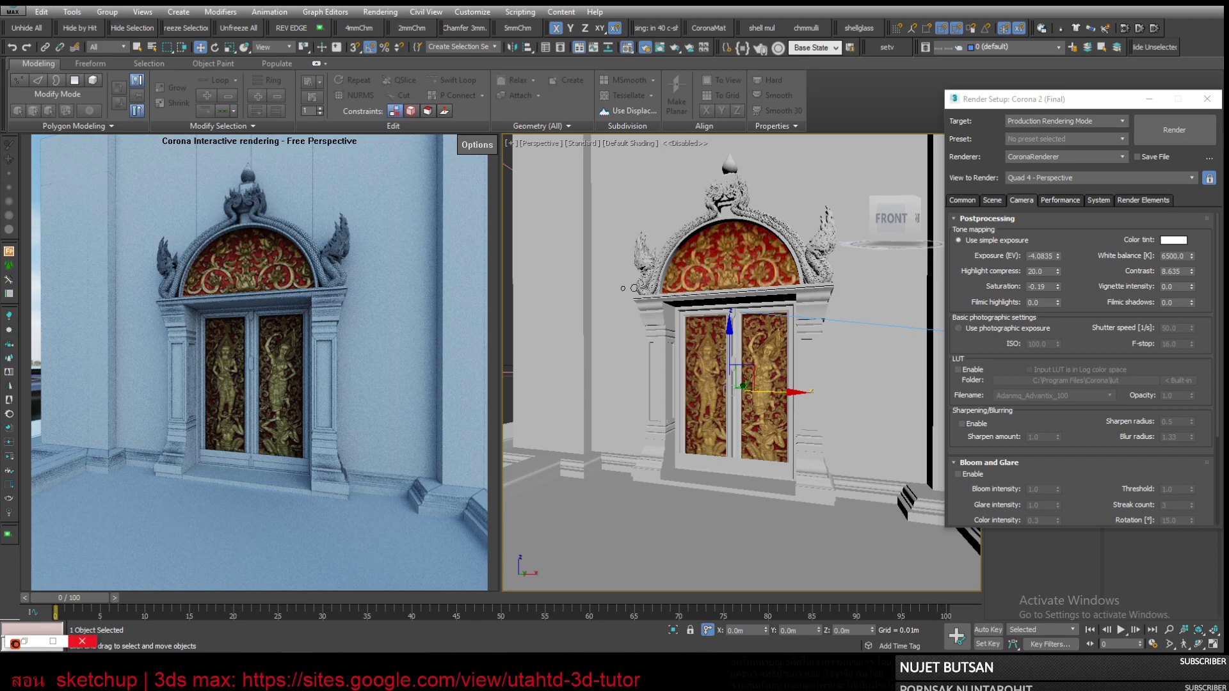
# Step: Unhide all remaining objects and zoom out to show the door with its columns and stairs
pyautogui.rightClick(864, 369)
pyautogui.click(911, 325)
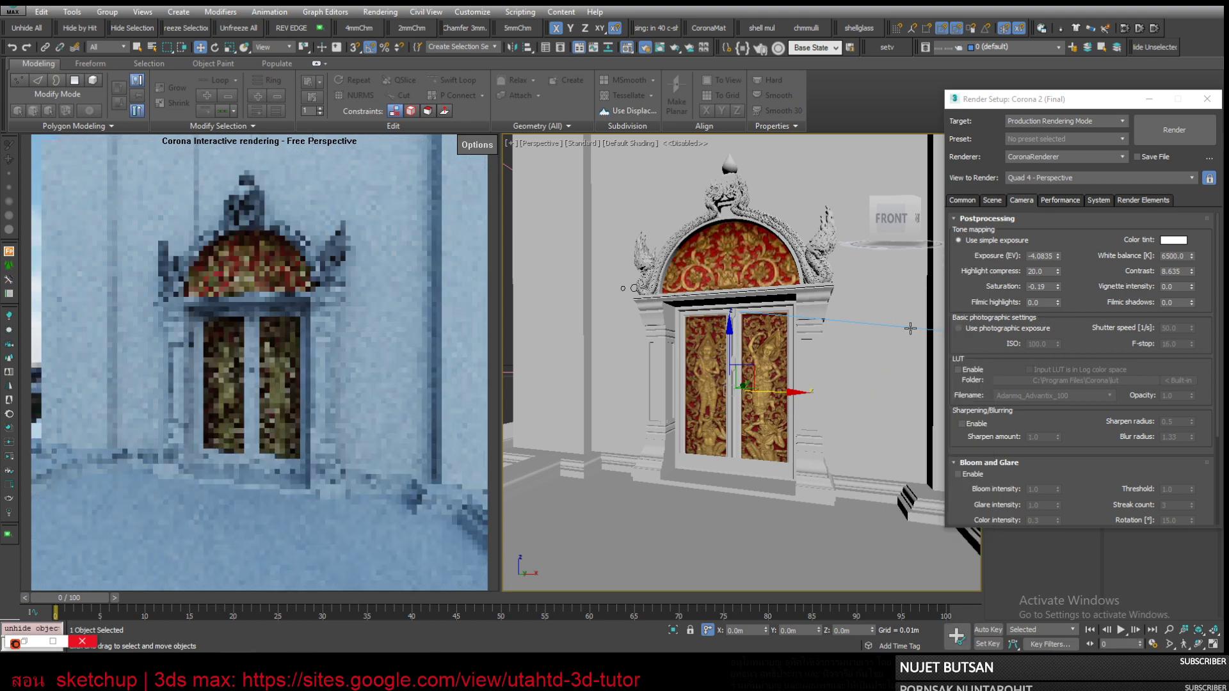
pyautogui.hotkey('alt', 'z')
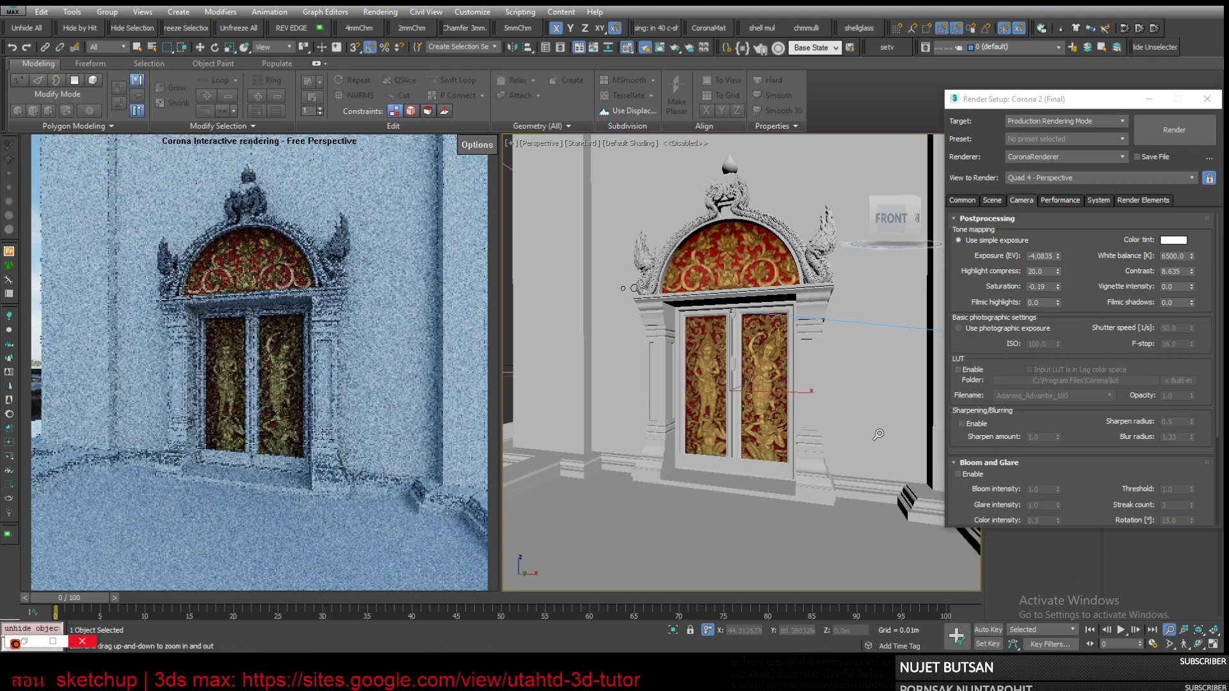
pyautogui.moveTo(878, 434); pyautogui.dragTo(863, 493)
pyautogui.moveTo(863, 492); pyautogui.dragTo(823, 436, button='middle')
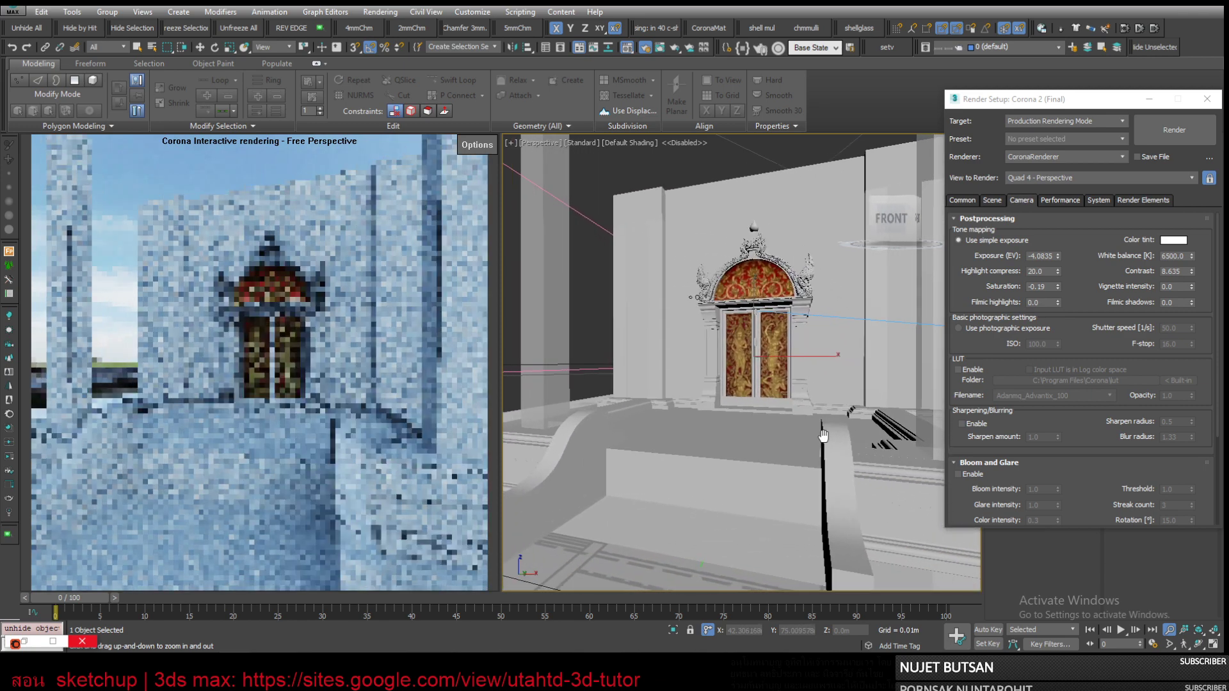
pyautogui.press('w')
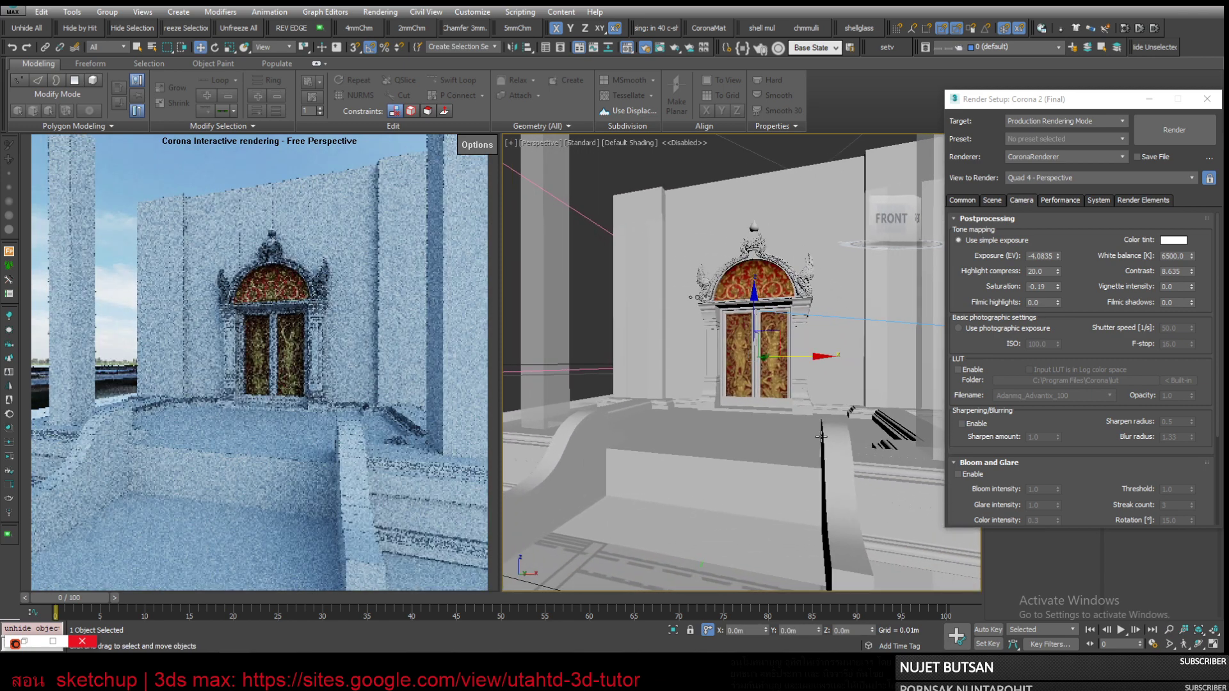